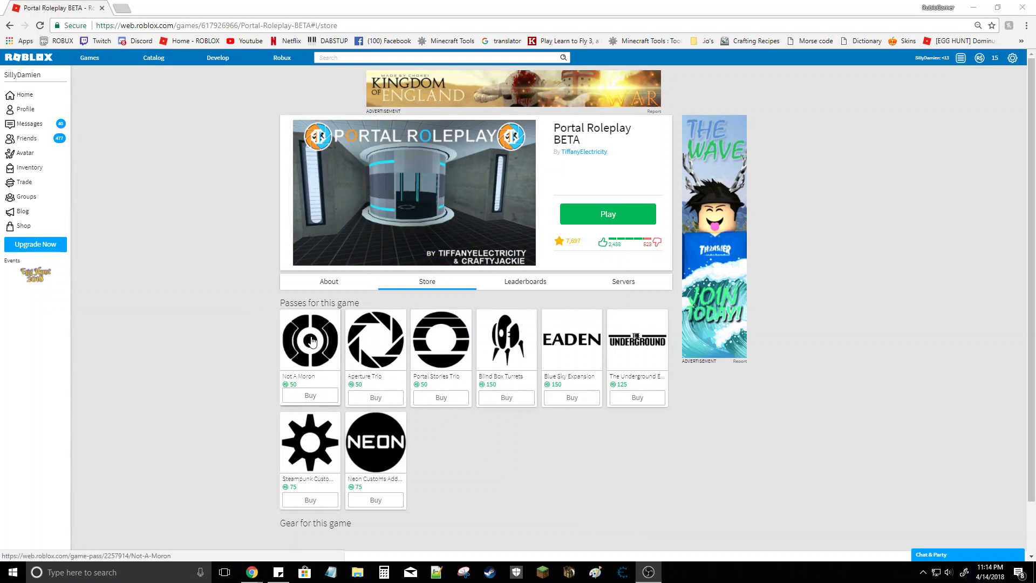
# Open a new Chrome tab next to the Portal Roleplay BETA store tab
pyautogui.click(125, 8)
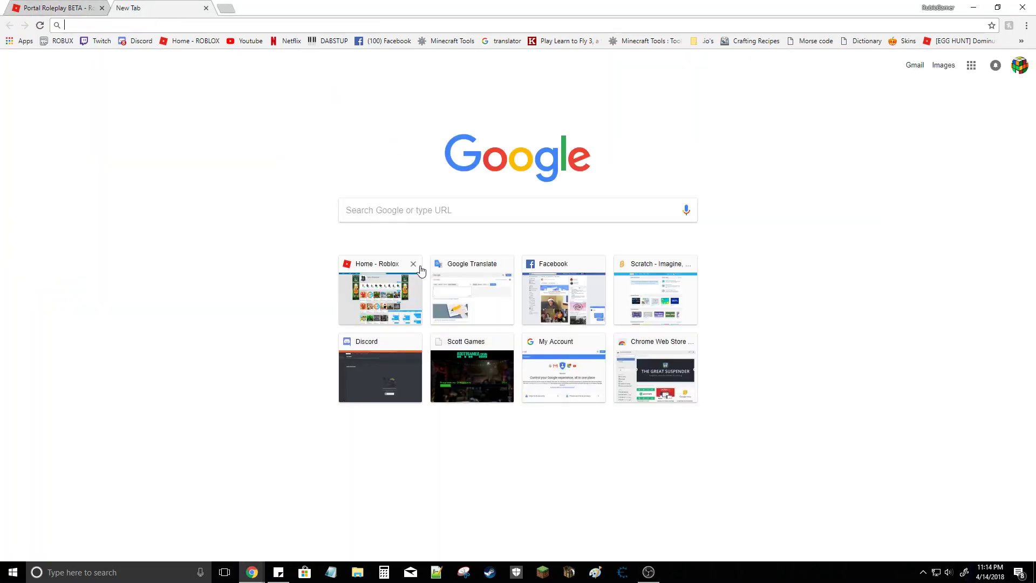
# Browse Home, then Develop, then Library, then Decals, and open the free Outrageous Sword Pack decal
pyautogui.click(395, 281)
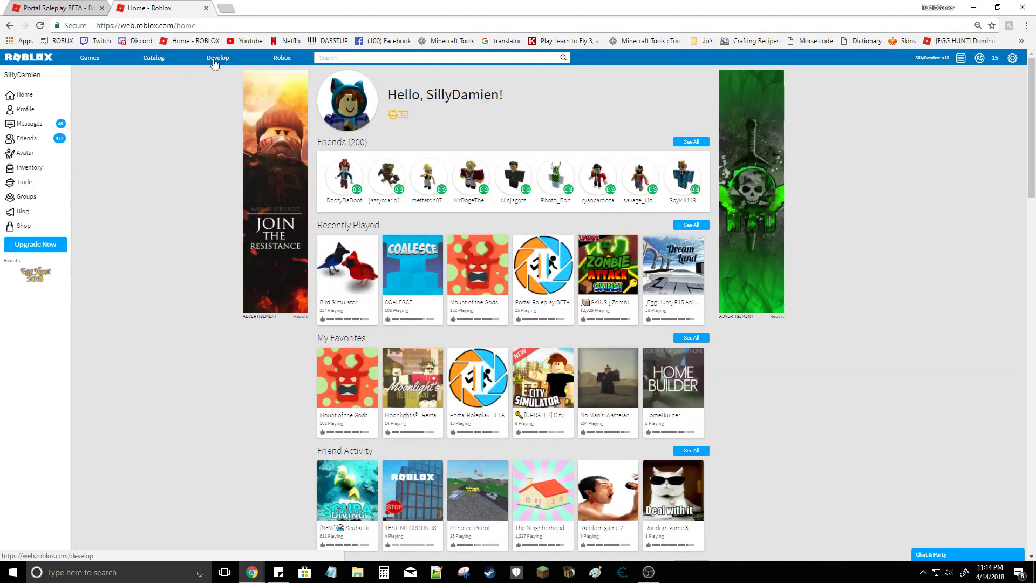
pyautogui.click(212, 58)
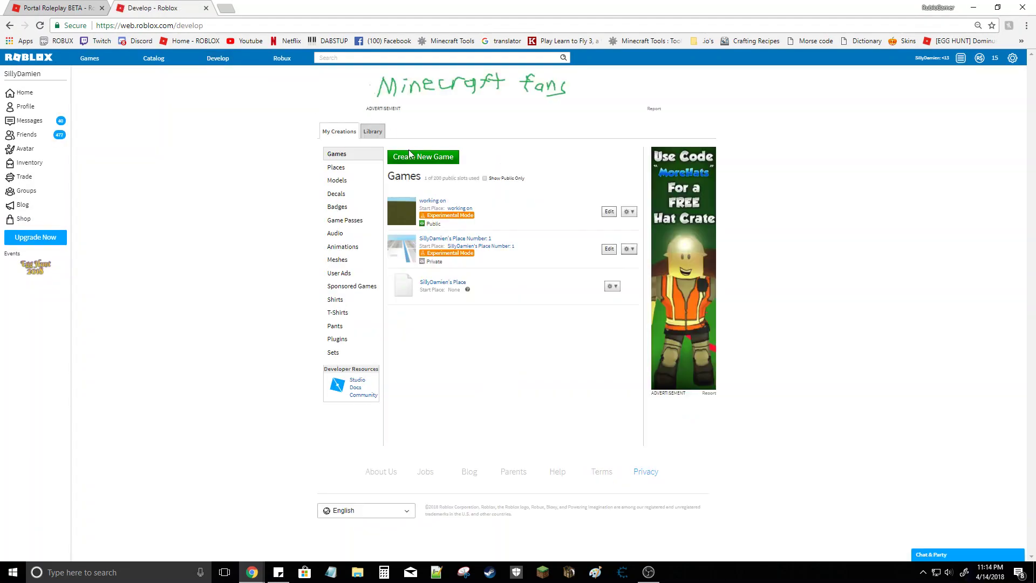
pyautogui.click(372, 131)
pyautogui.click(362, 190)
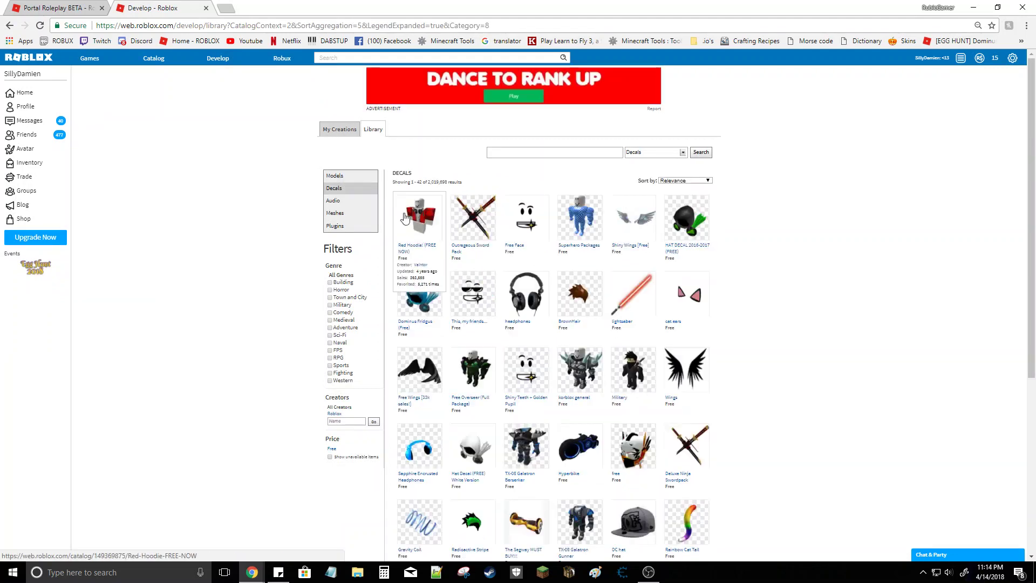
pyautogui.click(473, 219)
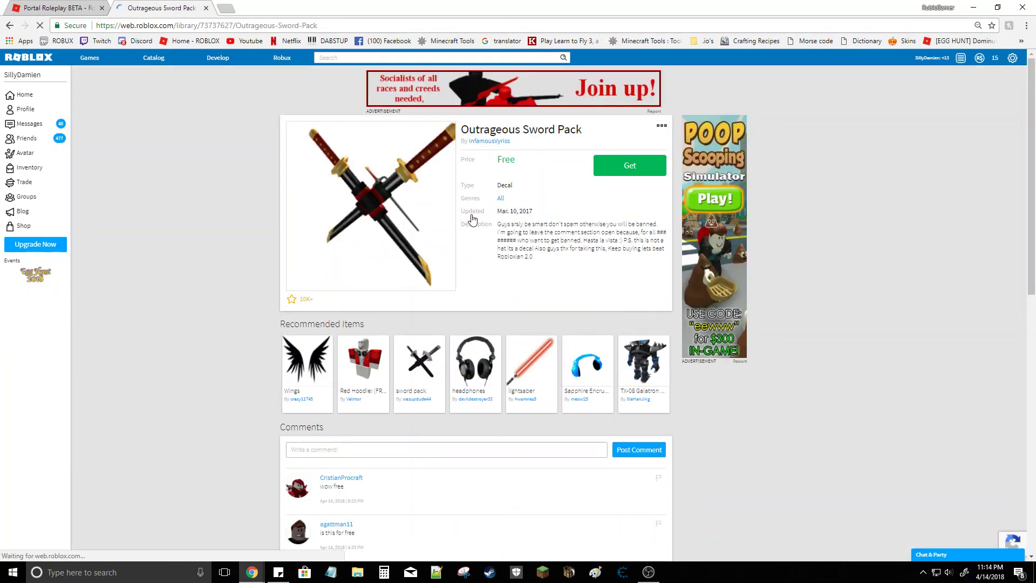
# Copy the Get button's parent div.action-button element in DevTools, then close DevTools
pyautogui.rightClick(632, 163)
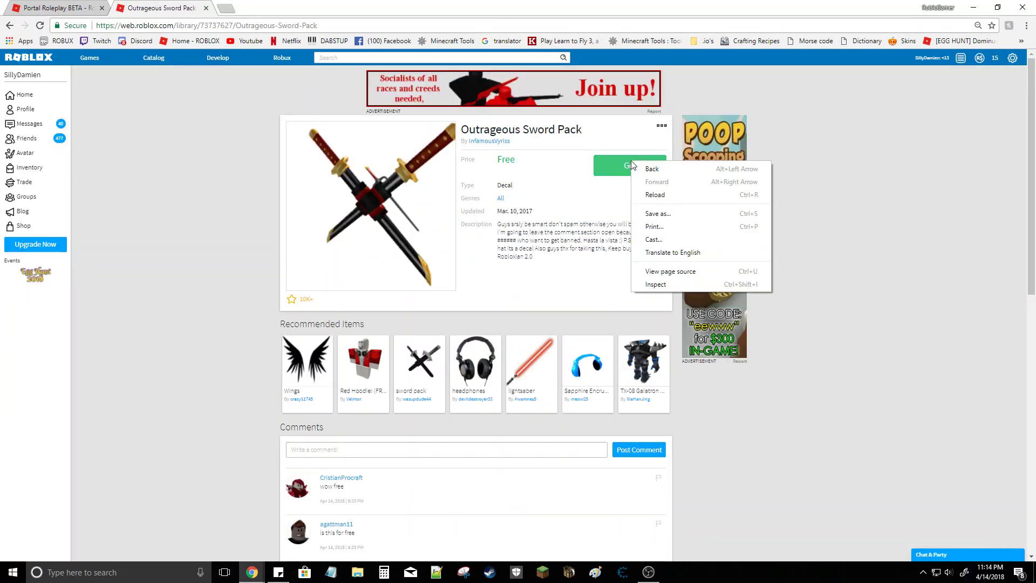
pyautogui.click(730, 284)
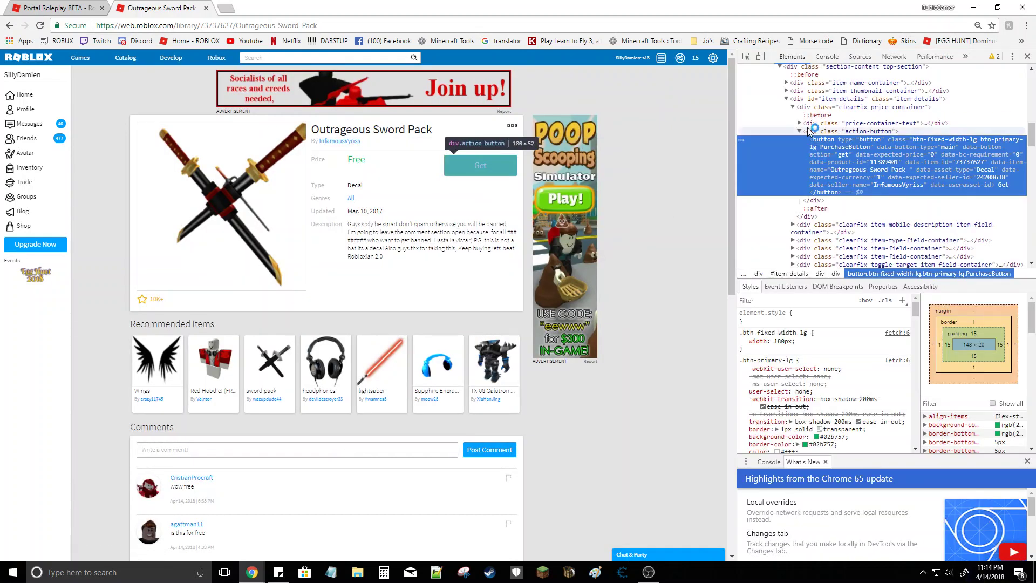
pyautogui.click(814, 132)
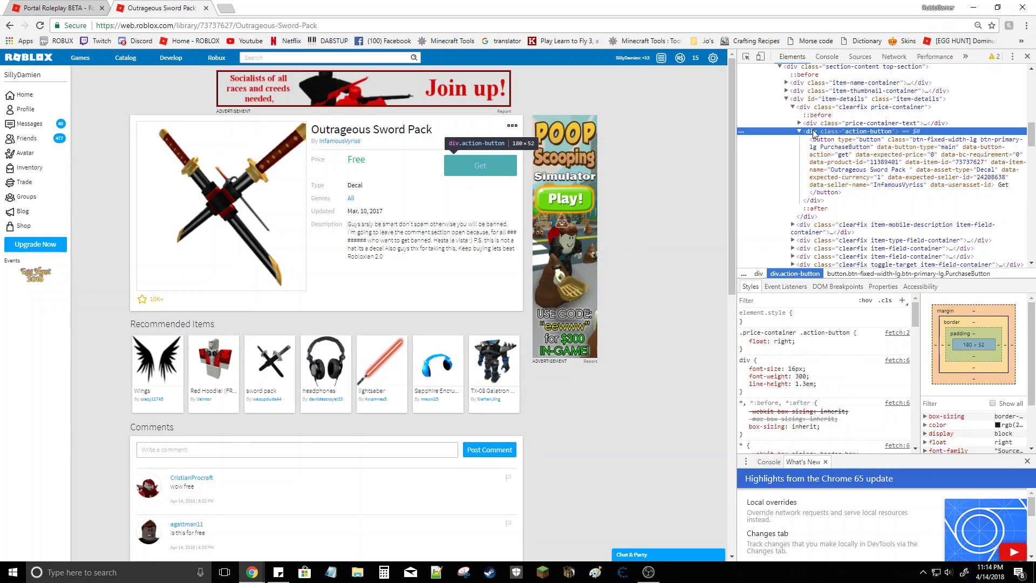
pyautogui.rightClick(814, 133)
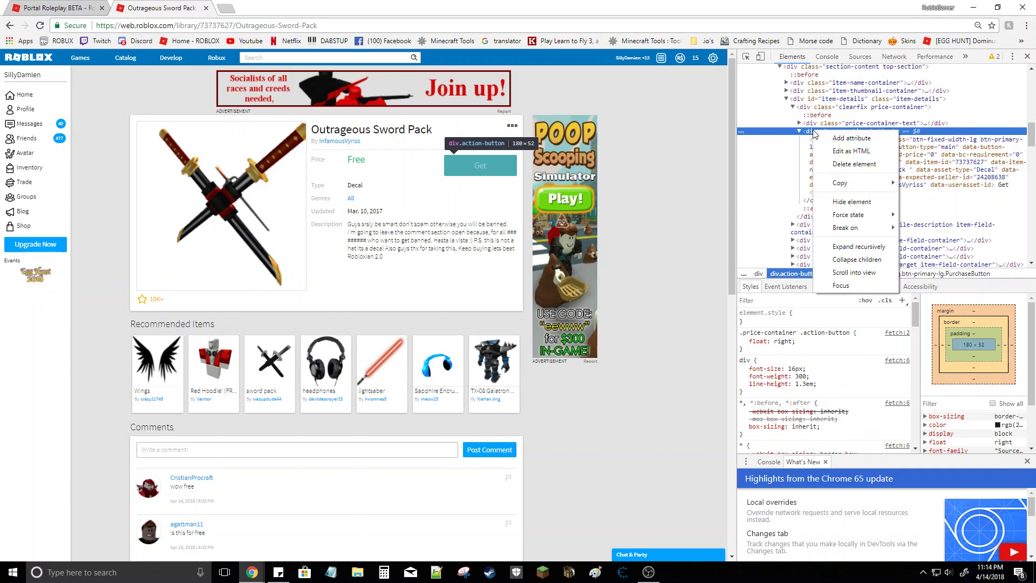
pyautogui.moveTo(863, 183)
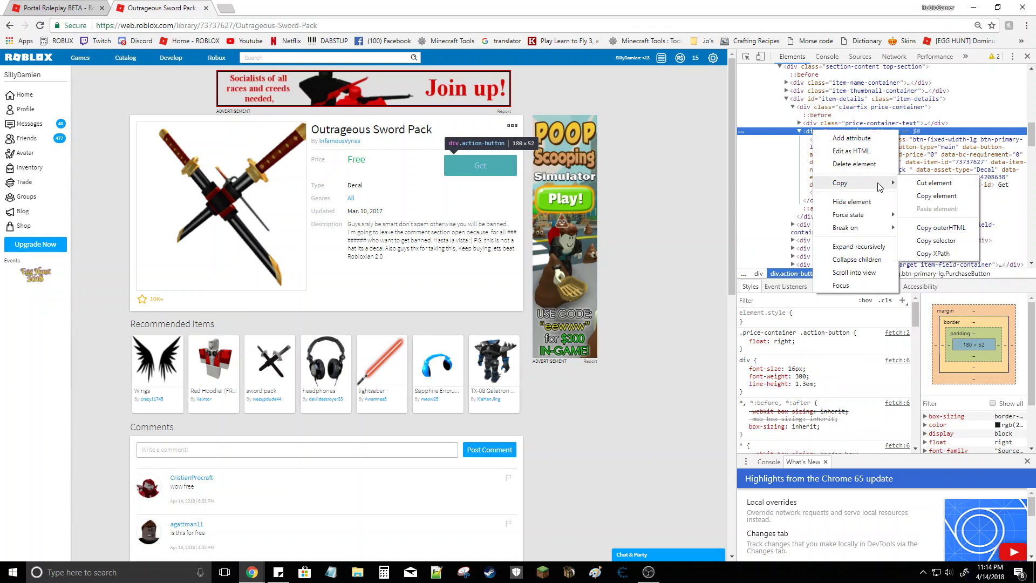
pyautogui.click(929, 195)
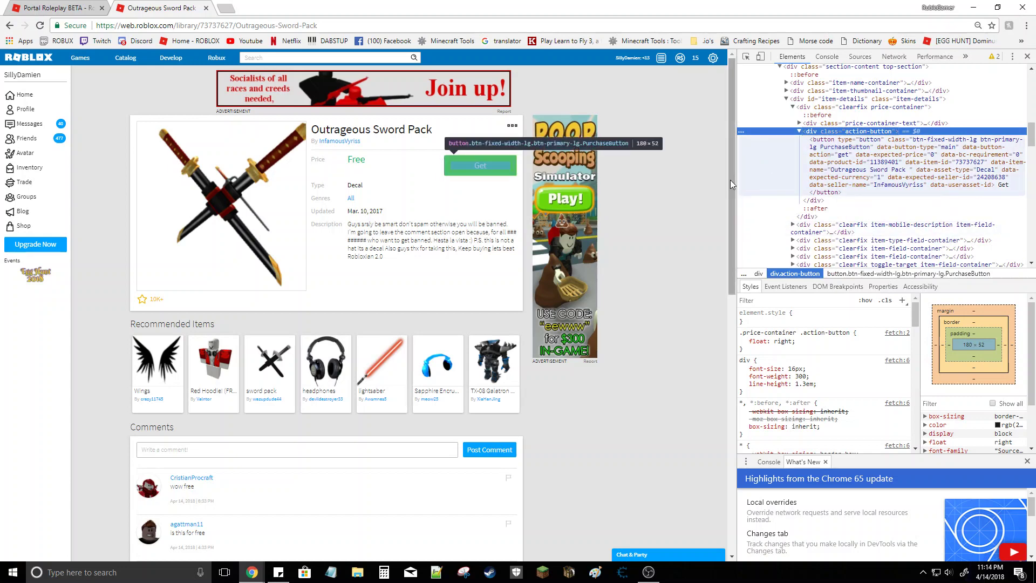
pyautogui.click(681, 225)
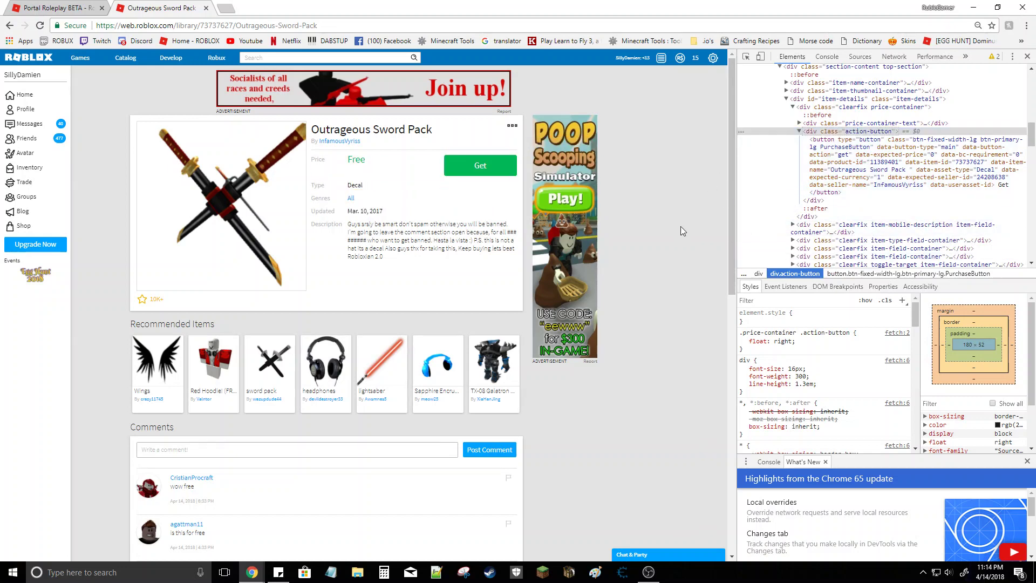
pyautogui.click(1027, 56)
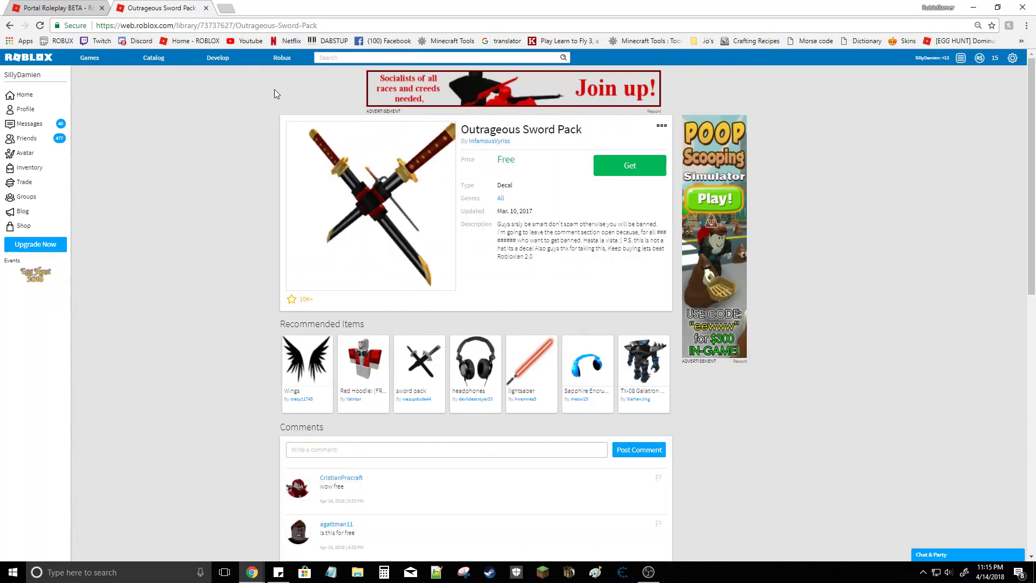
# Close the sword tab and inspect the Not A Moron pass's Buy button
pyautogui.click(207, 9)
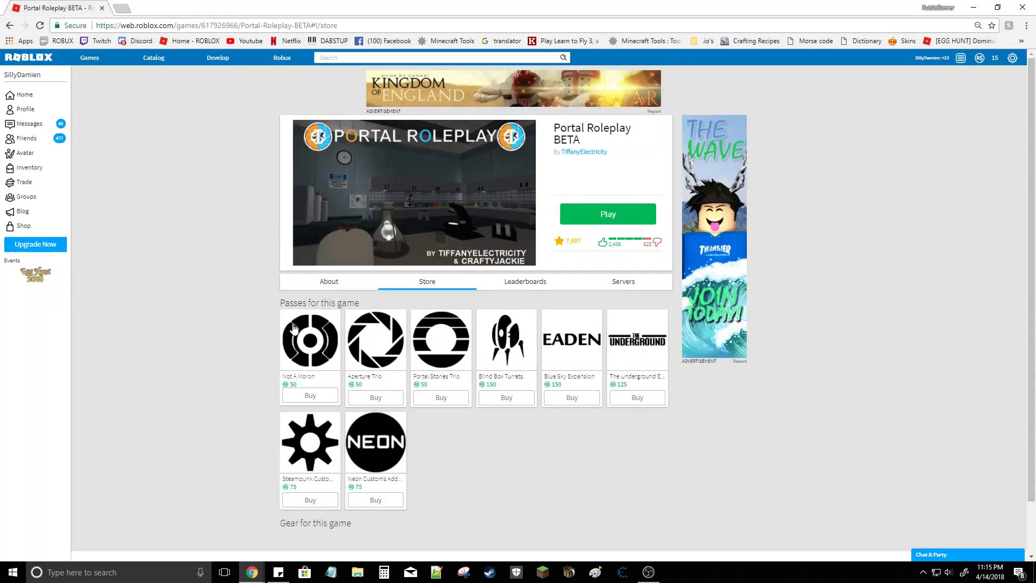
pyautogui.rightClick(316, 395)
pyautogui.click(342, 518)
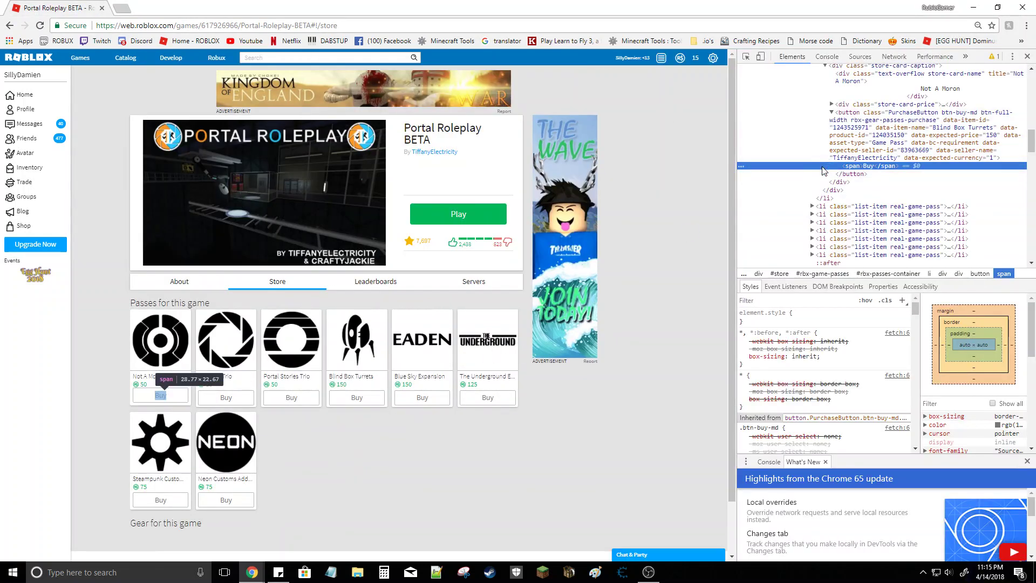
# Replace the Buy button's HTML with the copied Get button markup and close DevTools
pyautogui.rightClick(823, 119)
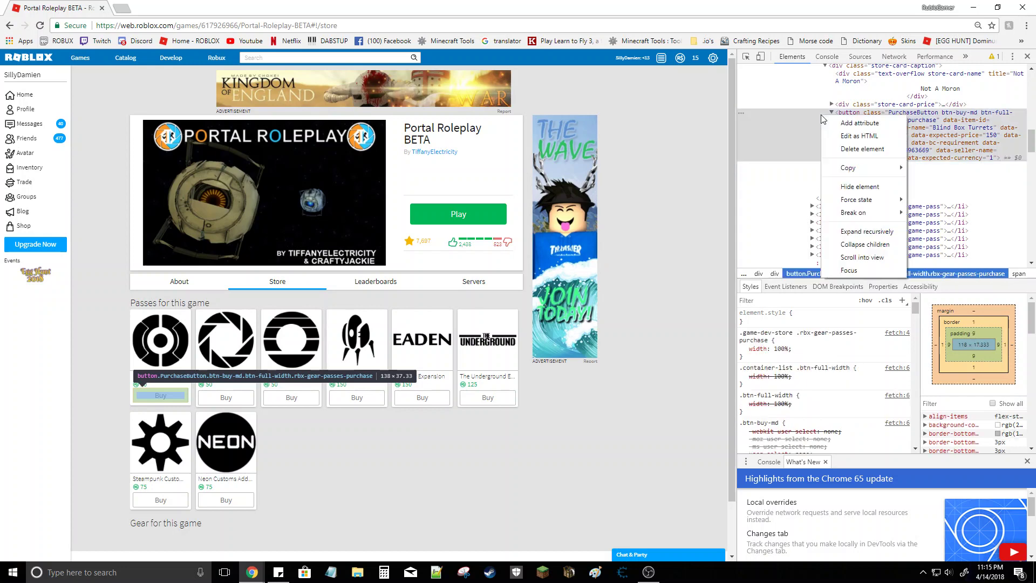
pyautogui.click(849, 146)
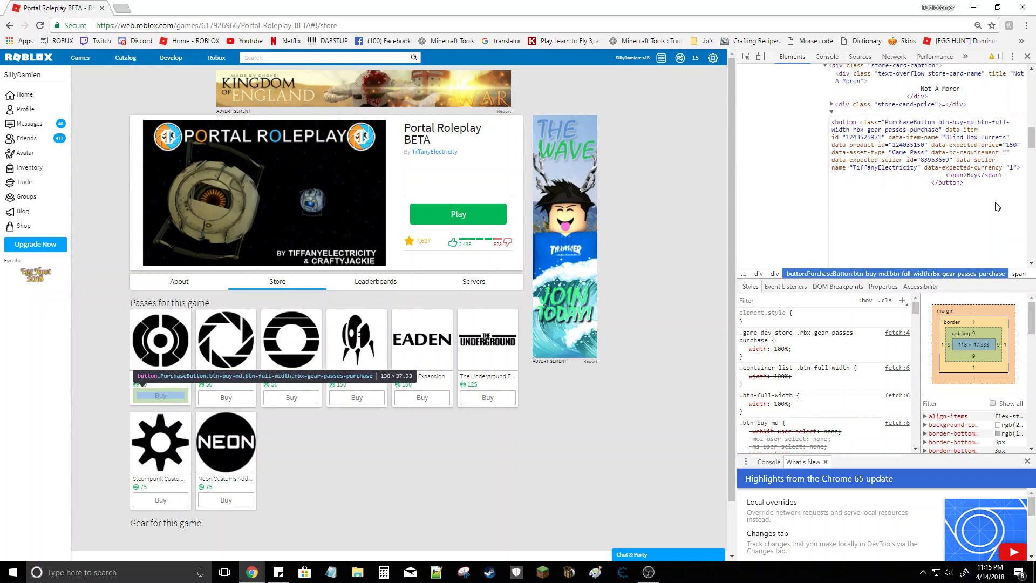
pyautogui.moveTo(965, 183); pyautogui.dragTo(831, 111)
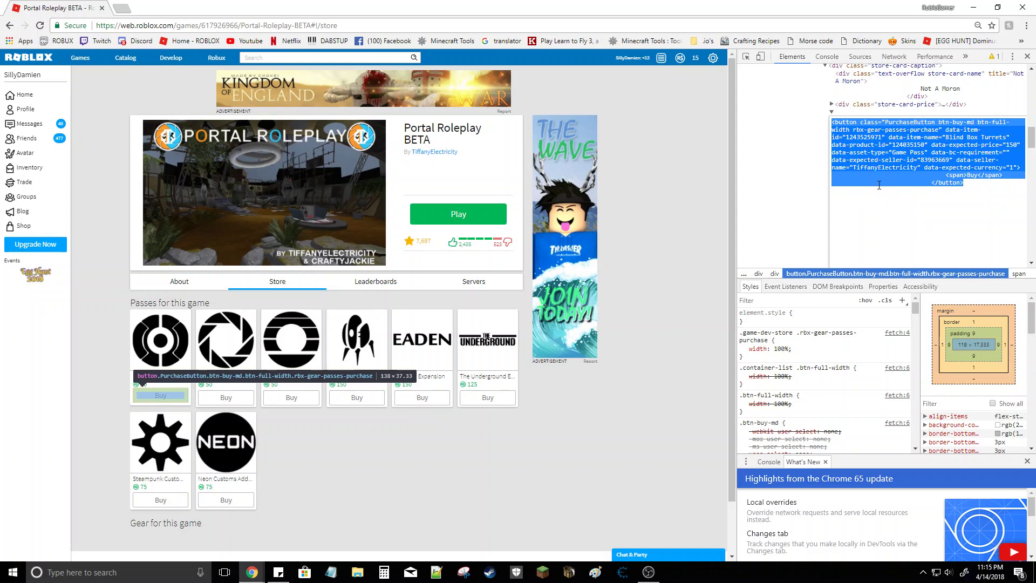
pyautogui.hotkey('ctrl', 'v')
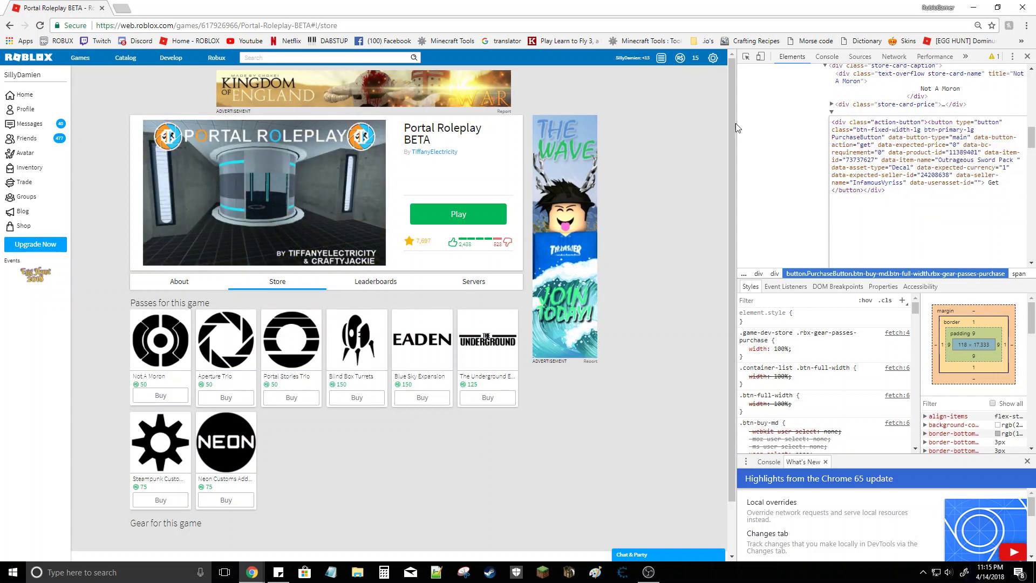
pyautogui.click(671, 192)
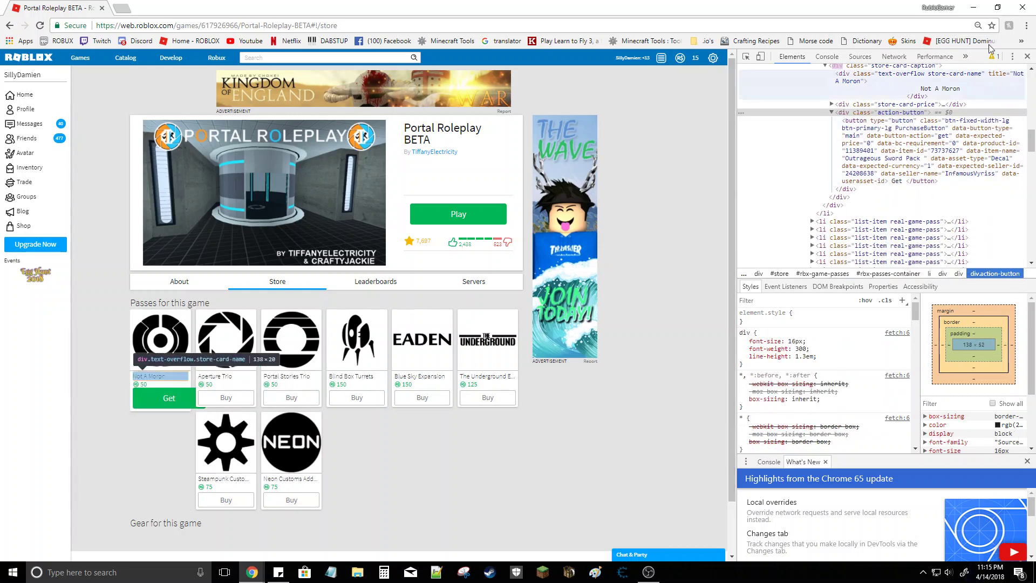
pyautogui.click(1027, 56)
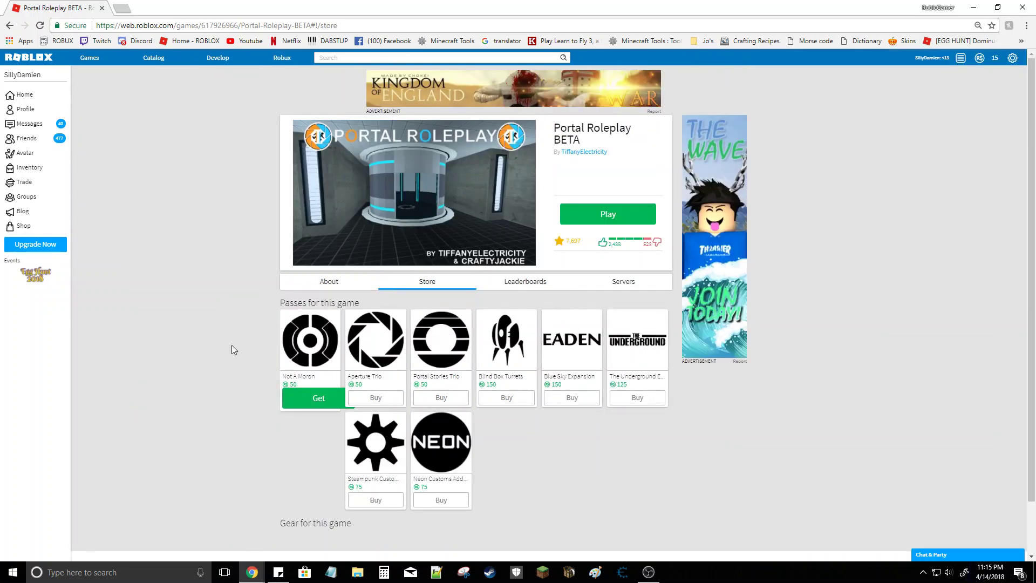
pyautogui.rightClick(301, 345)
pyautogui.click(361, 503)
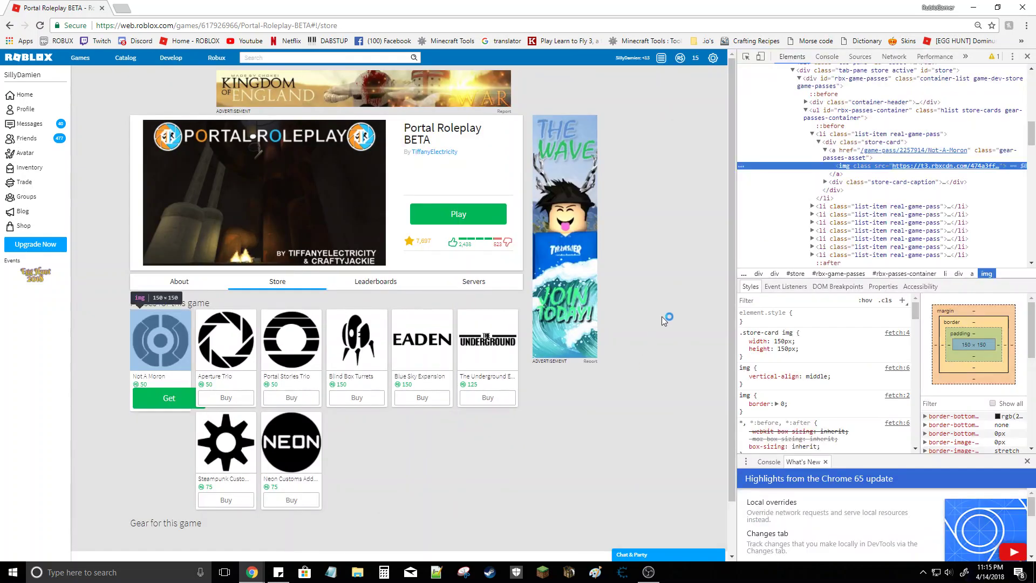
pyautogui.rightClick(834, 141)
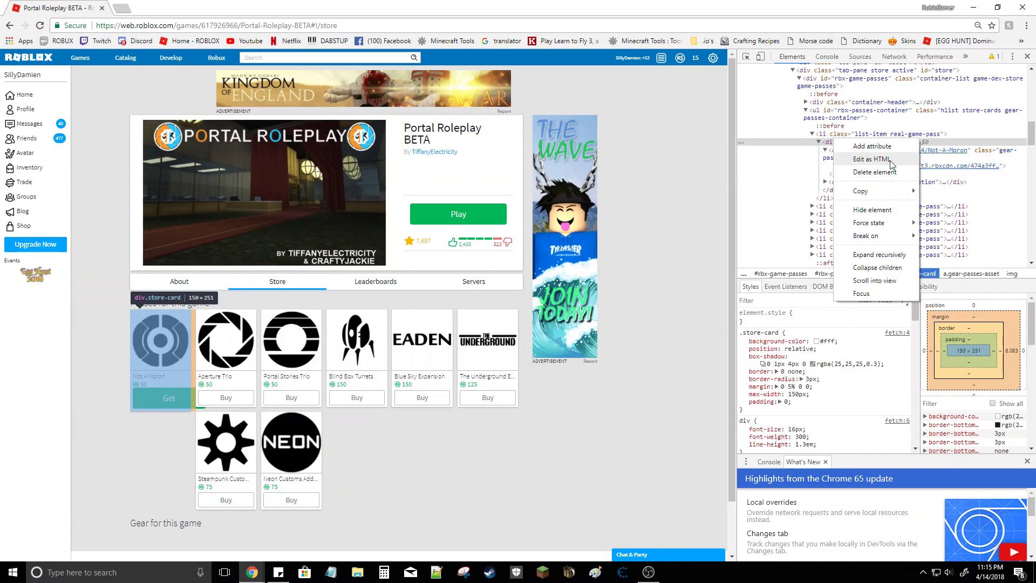
pyautogui.moveTo(890, 197)
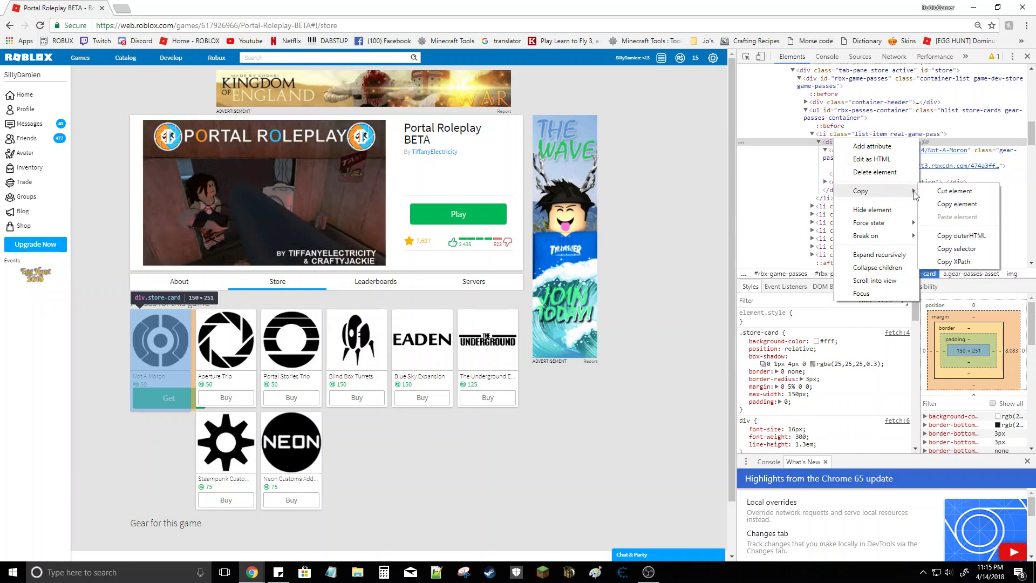
pyautogui.click(961, 210)
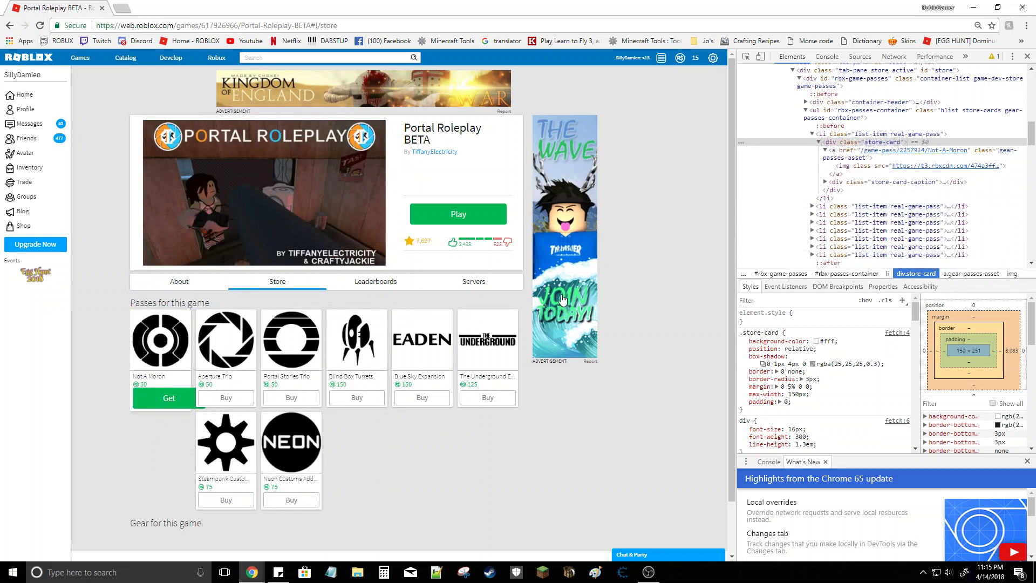
pyautogui.click(1027, 56)
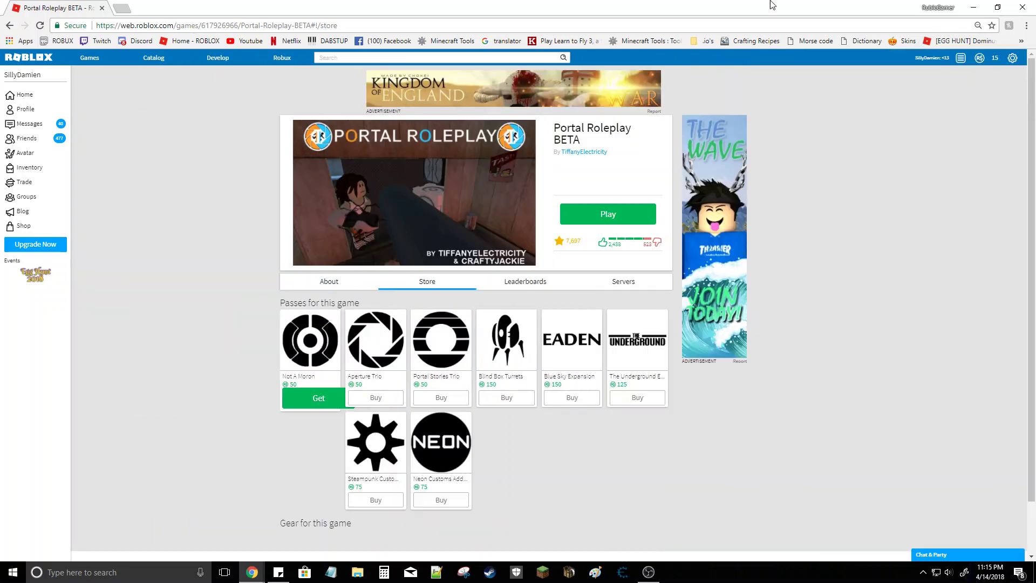
# From the Roblox home page, load web.roblox.com/FR33_G4M3P4SS3S to reach the 404 page
pyautogui.click(22, 95)
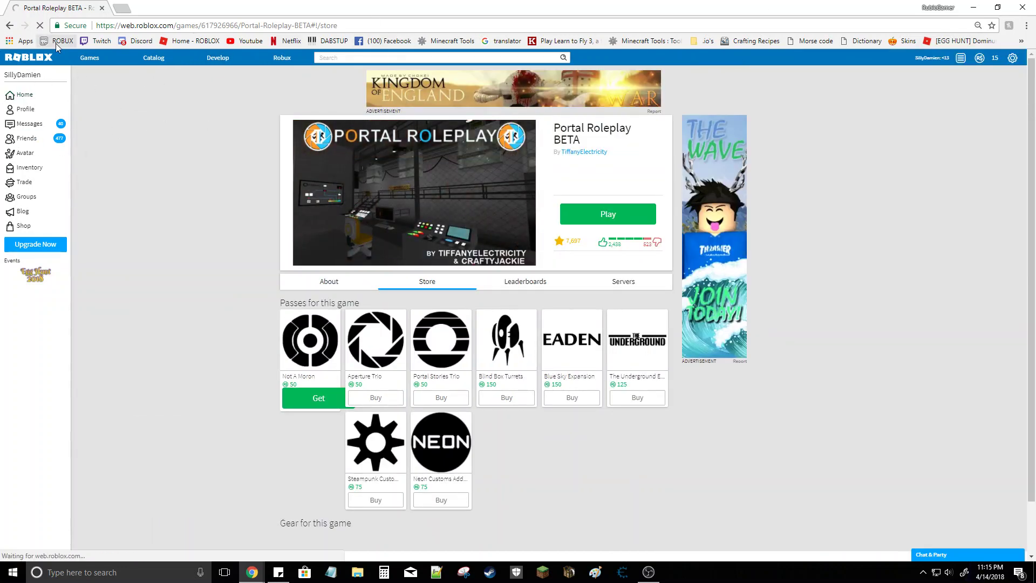
pyautogui.click(198, 28)
pyautogui.click(198, 27)
pyautogui.moveTo(196, 28); pyautogui.dragTo(183, 29)
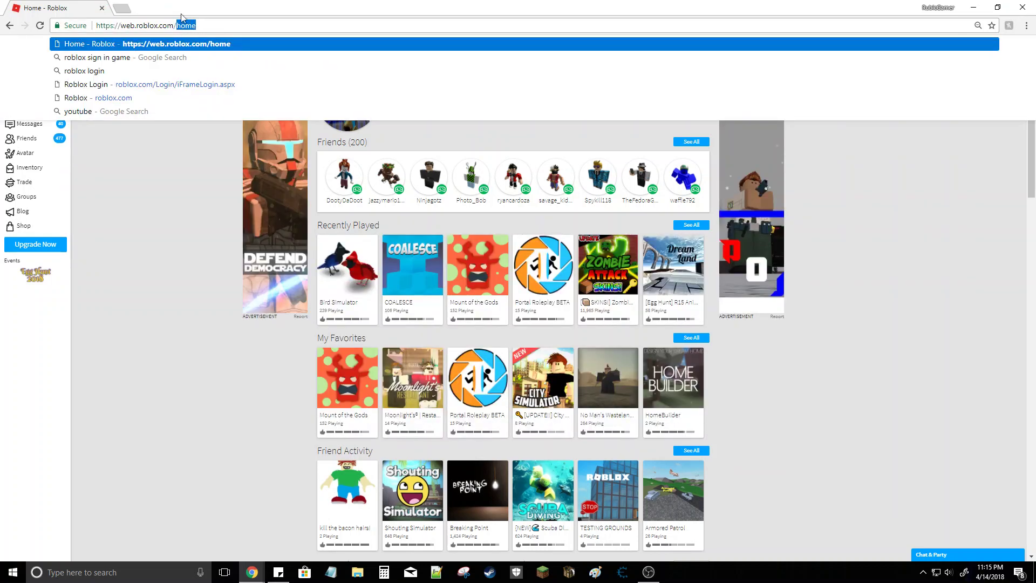
pyautogui.click(206, 27)
pyautogui.moveTo(208, 26); pyautogui.dragTo(189, 27)
pyautogui.write('F')
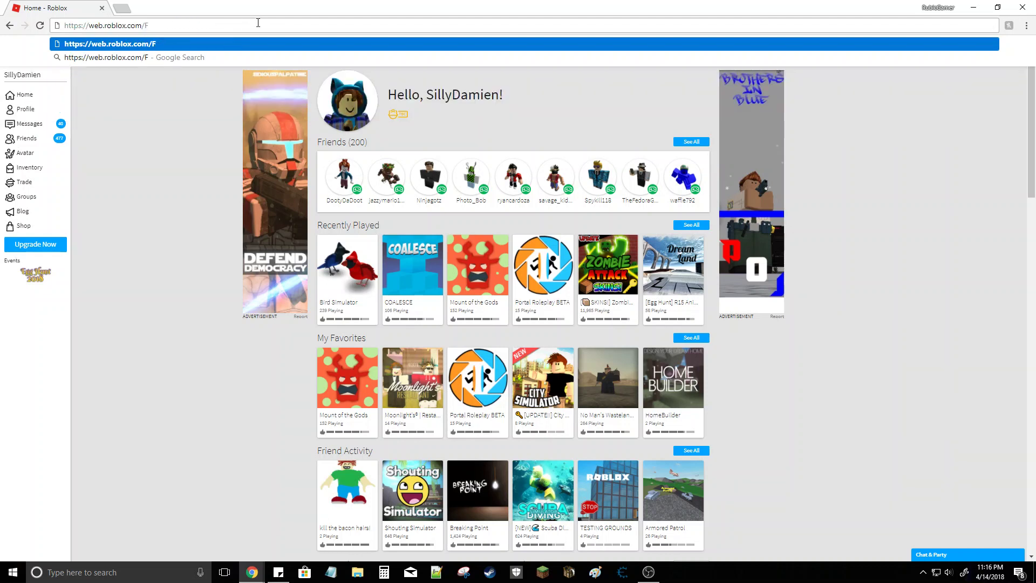
pyautogui.write('R33_G4')
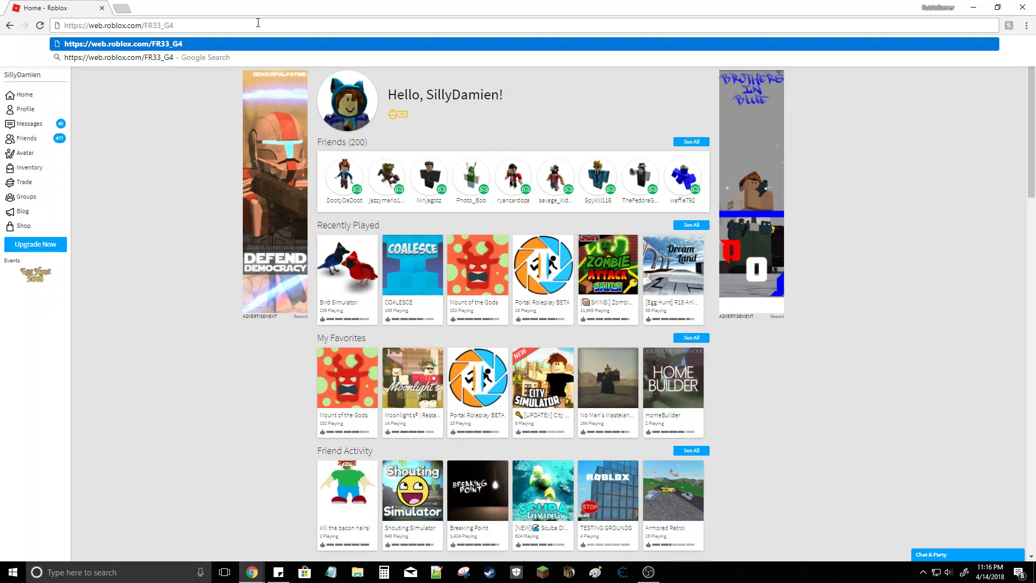
pyautogui.write('M3P4SS')
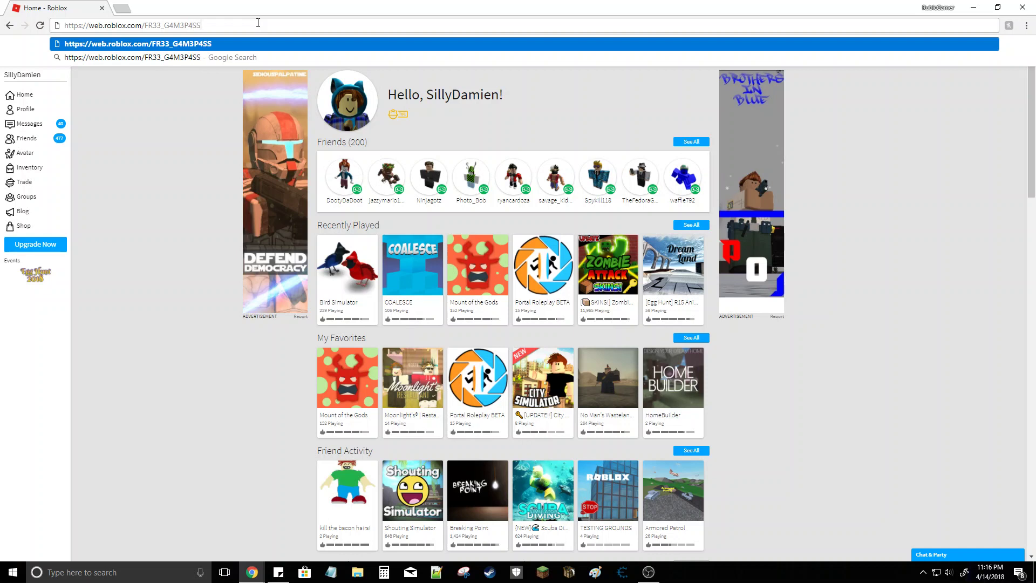
pyautogui.write('3S')
pyautogui.press('Return')
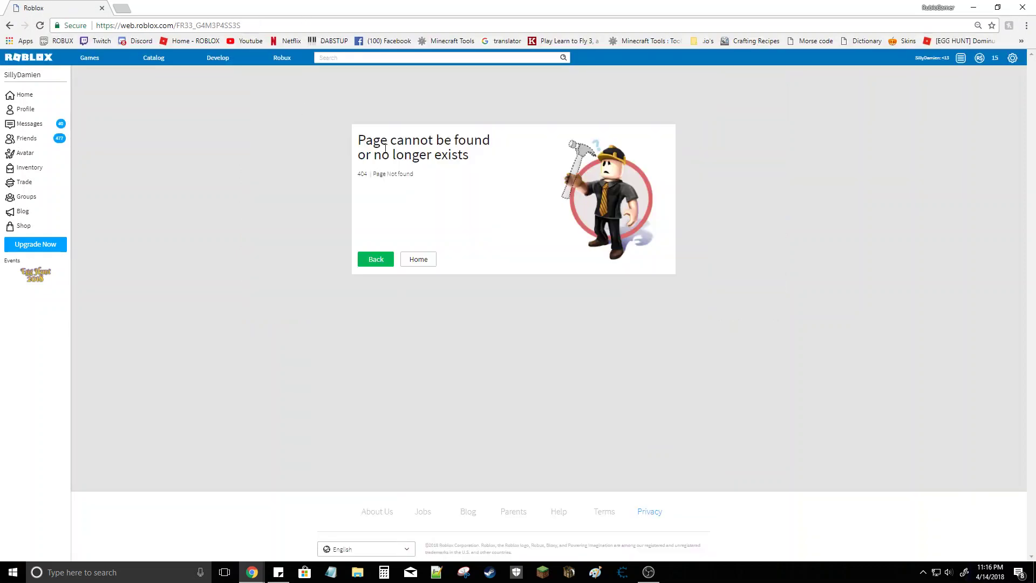
# Swap the 404 image's markup for the pasted Not A Moron 50-Robux pass card
pyautogui.moveTo(363, 132); pyautogui.dragTo(495, 153)
pyautogui.click(523, 154)
pyautogui.rightClick(576, 180)
pyautogui.click(585, 258)
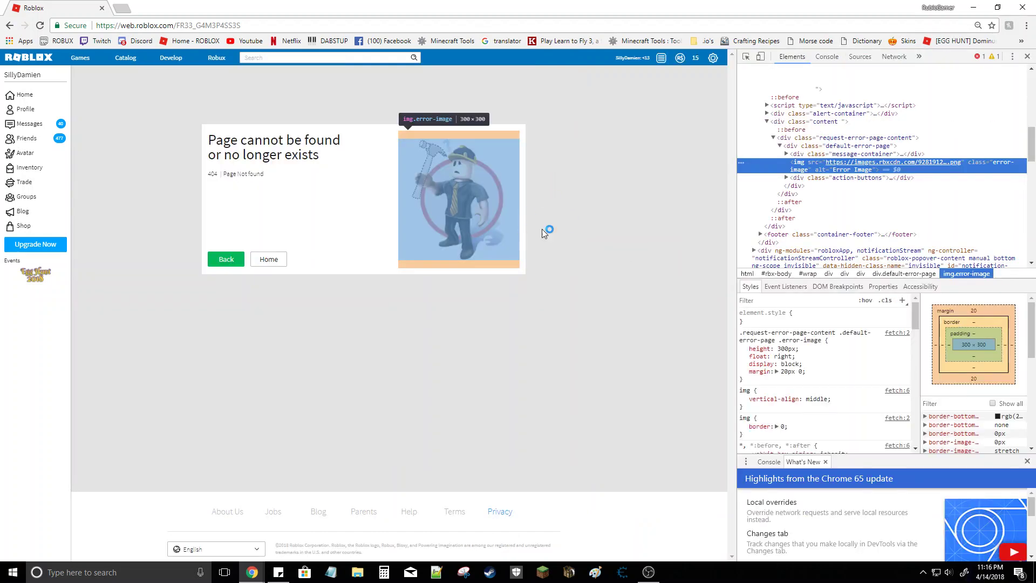
pyautogui.rightClick(909, 171)
pyautogui.click(936, 189)
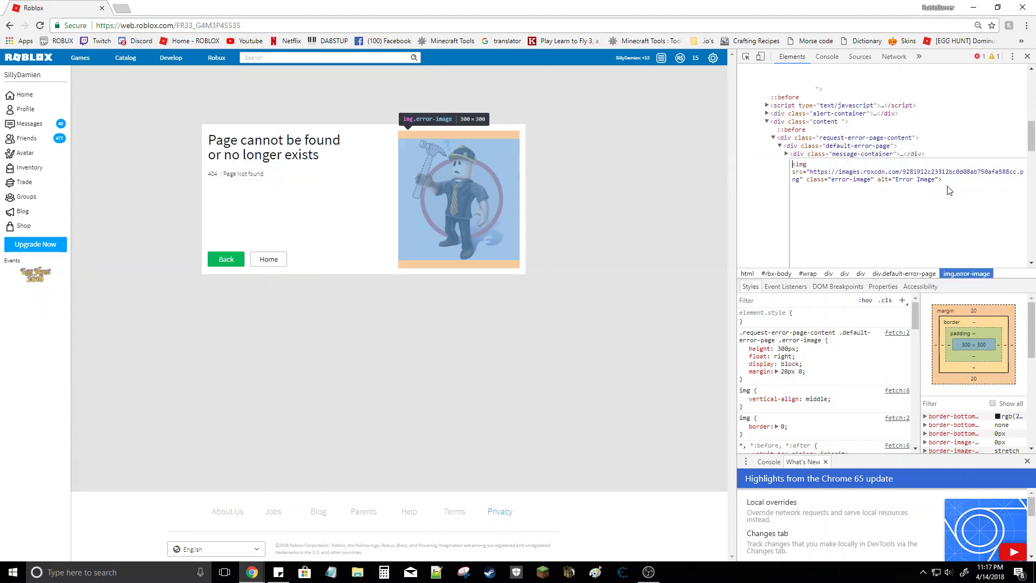
pyautogui.hotkey('ctrl', 'v')
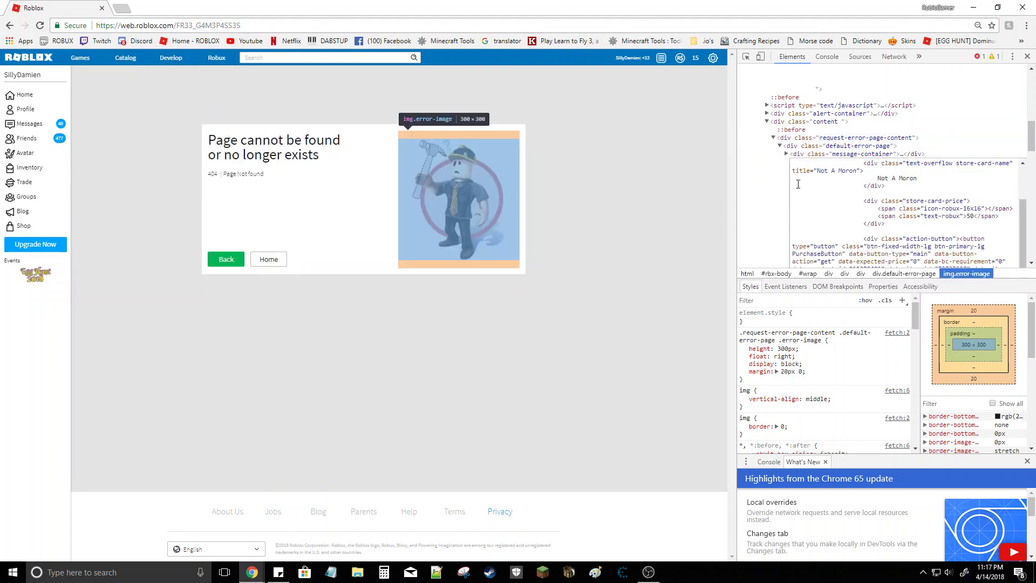
pyautogui.click(688, 214)
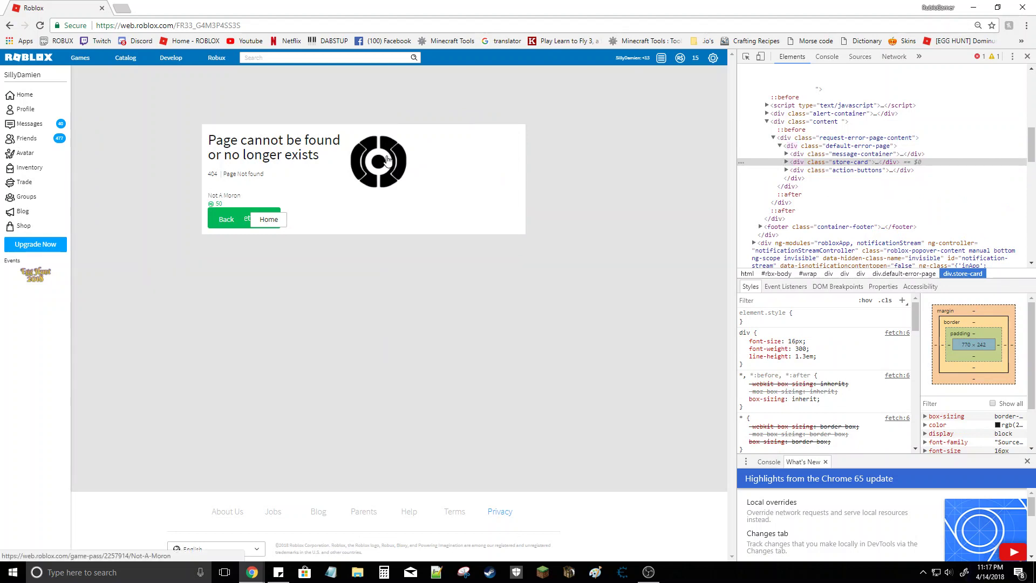
pyautogui.click(1027, 57)
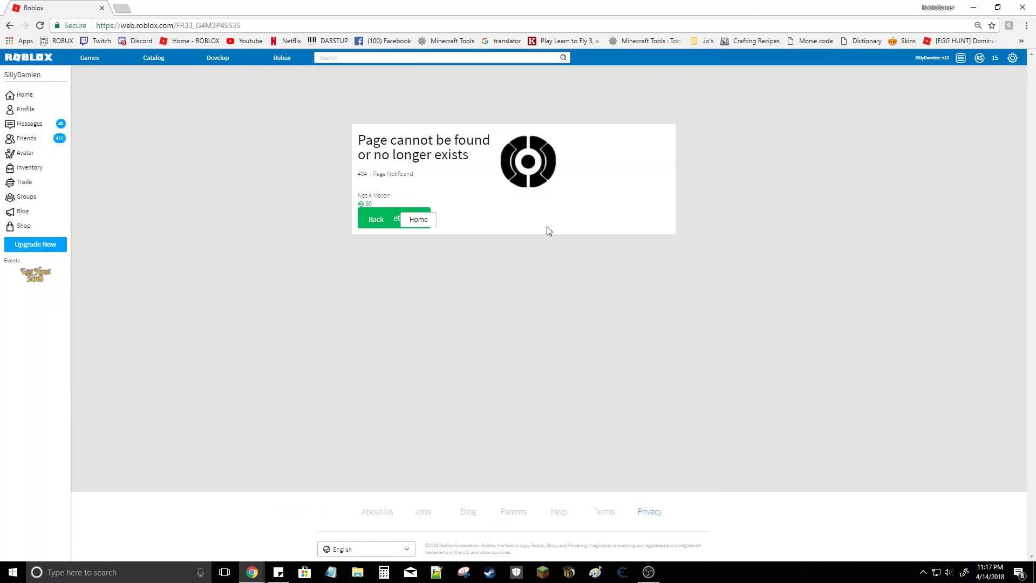
# Delete the Back and Home link elements in DevTools, leaving only the Get button
pyautogui.rightClick(427, 220)
pyautogui.click(481, 305)
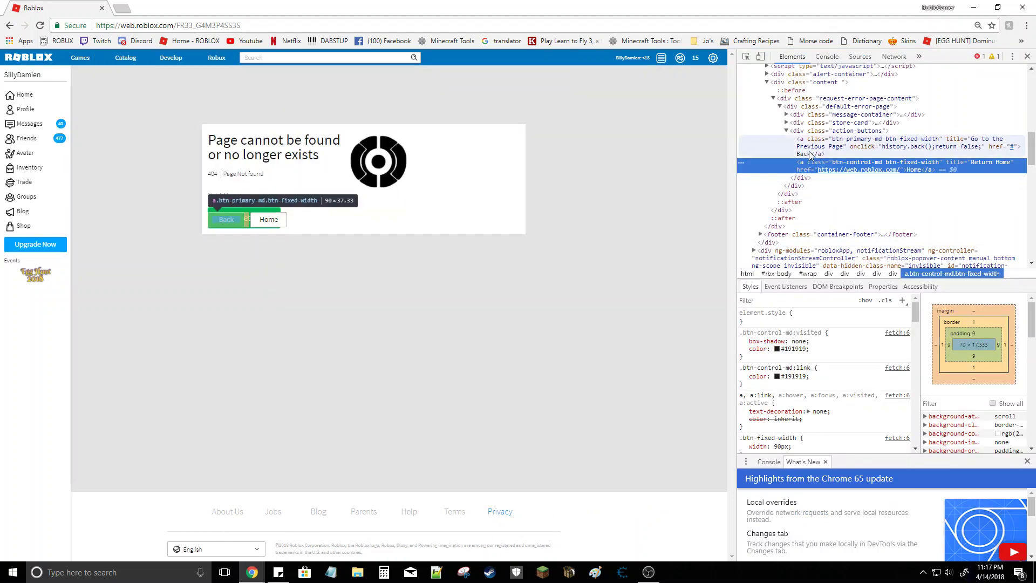
pyautogui.rightClick(810, 155)
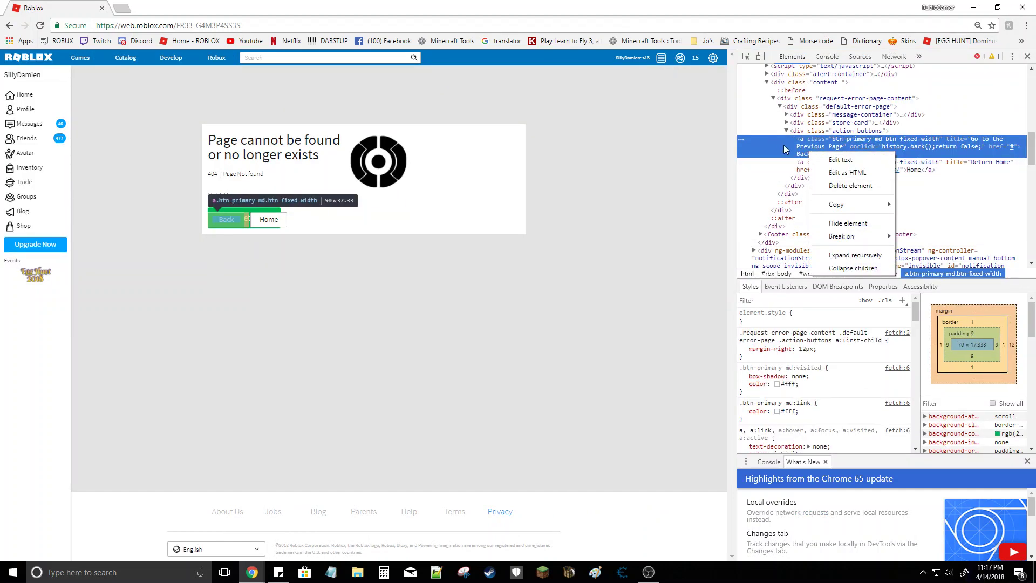
pyautogui.click(843, 185)
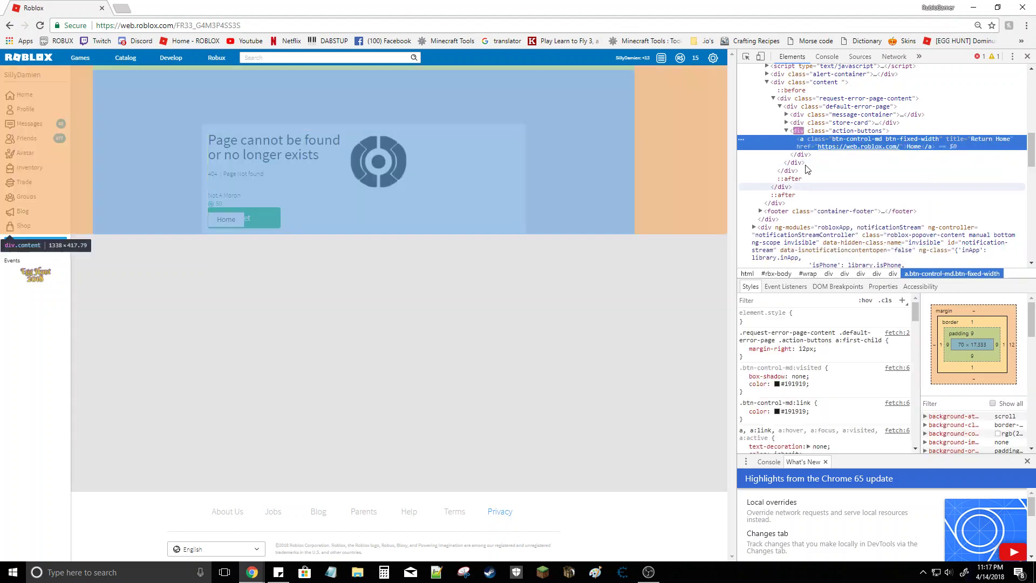
pyautogui.rightClick(795, 145)
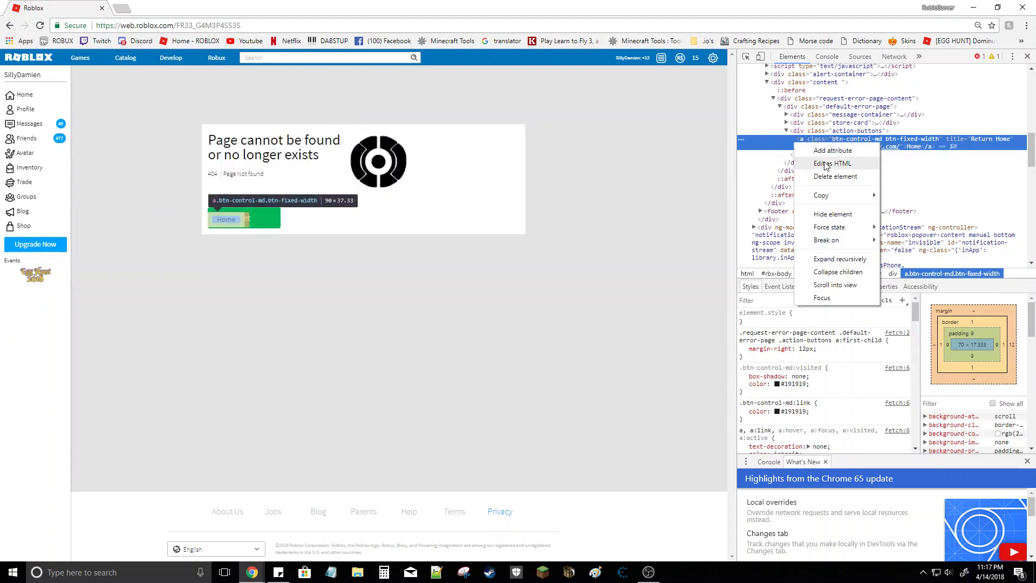
pyautogui.click(831, 178)
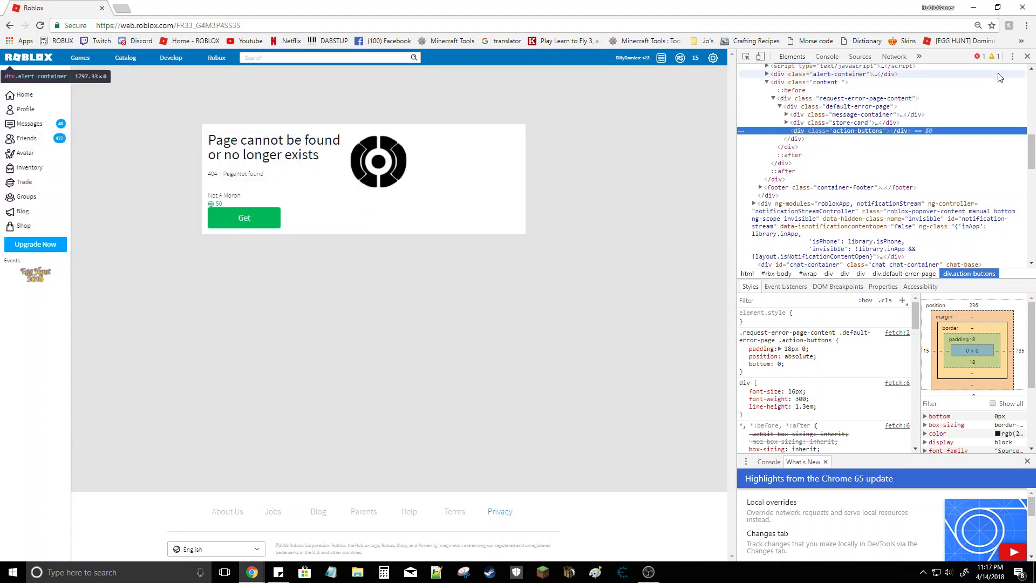
pyautogui.click(1026, 56)
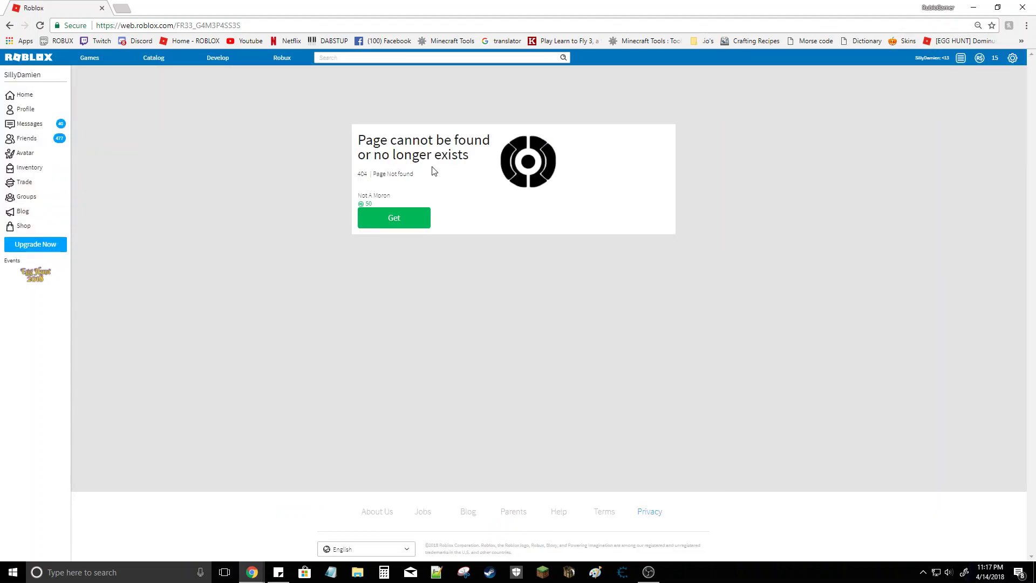
# Edit the h3 heading text in Elements to 'Free Gamepass Engine'
pyautogui.rightClick(391, 143)
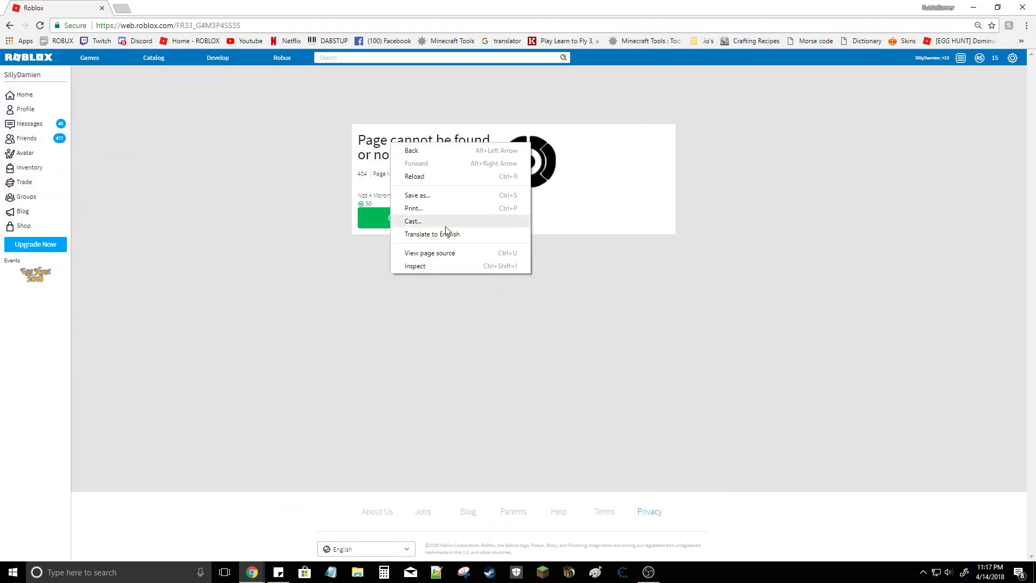
pyautogui.click(440, 268)
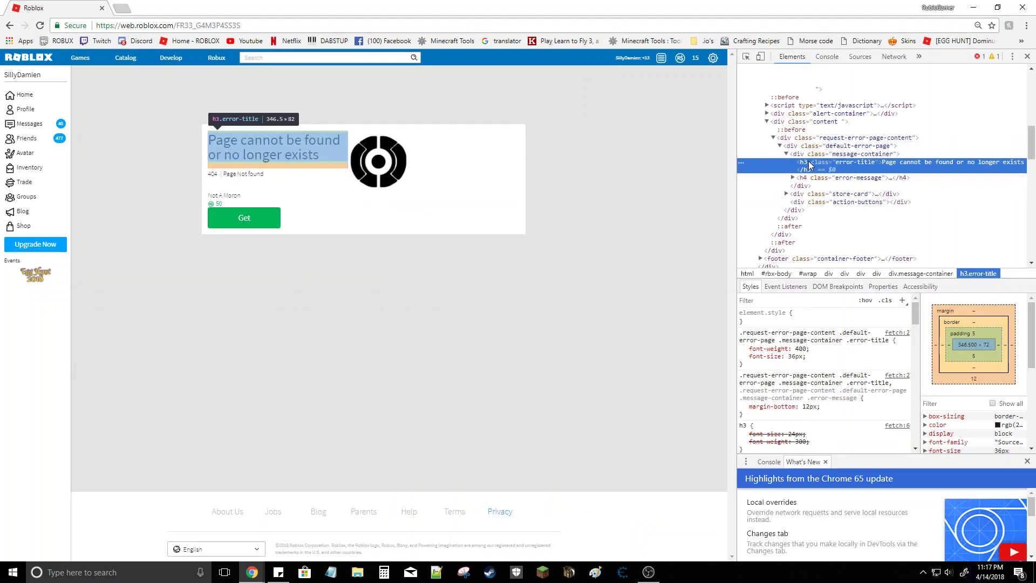
pyautogui.doubleClick(885, 164)
pyautogui.write('FREE')
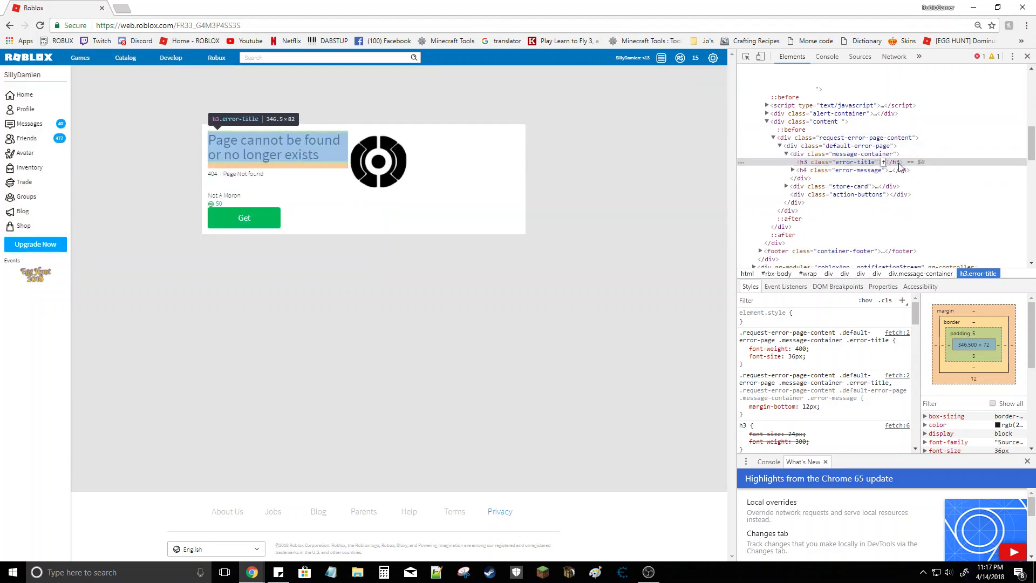
pyautogui.press('BackSpace')
pyautogui.press('BackSpace')
pyautogui.press('BackSpace')
pyautogui.write('ree Gamepass Engine')
pyautogui.press('Return')
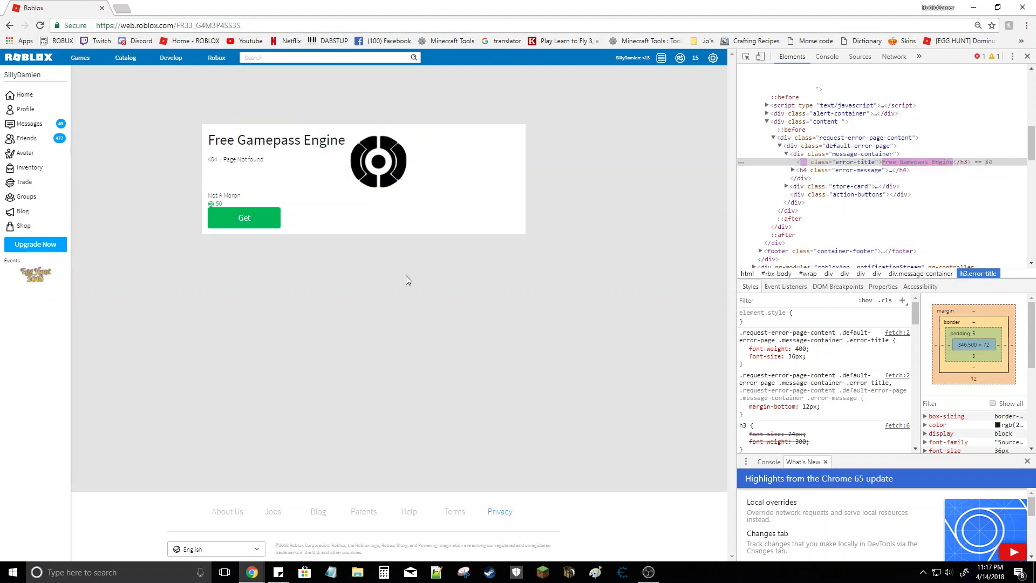
pyautogui.moveTo(269, 167); pyautogui.dragTo(208, 155)
# Delete the '404' text node from the h4 subtitle, leaving 'Page Not found'
pyautogui.rightClick(214, 162)
pyautogui.click(238, 211)
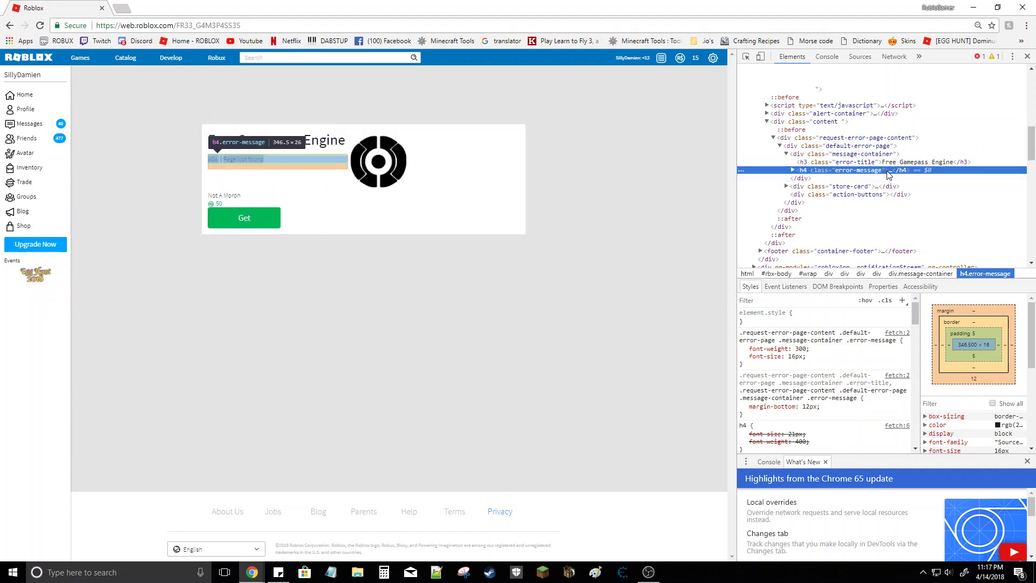
pyautogui.click(793, 170)
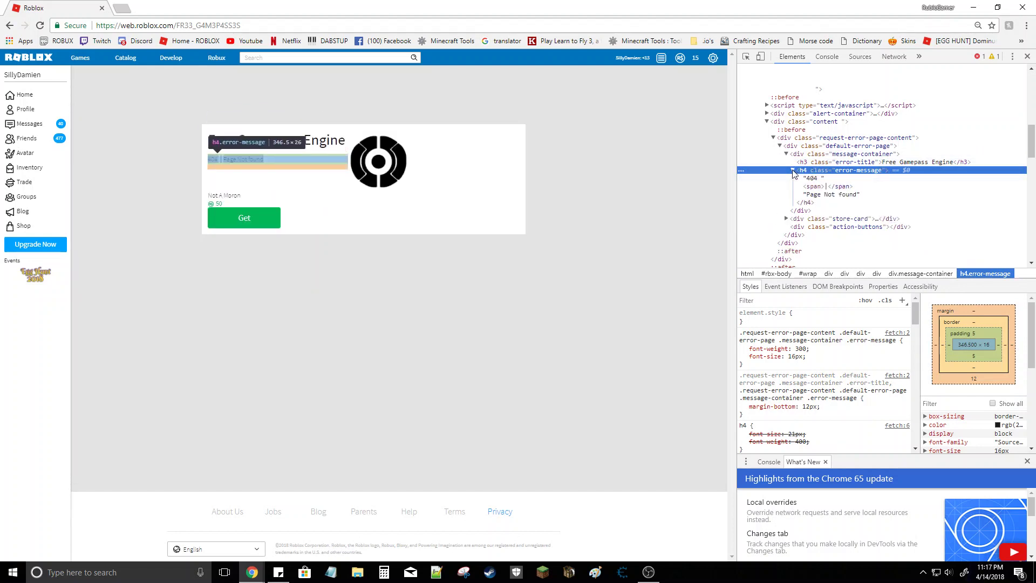
pyautogui.click(811, 179)
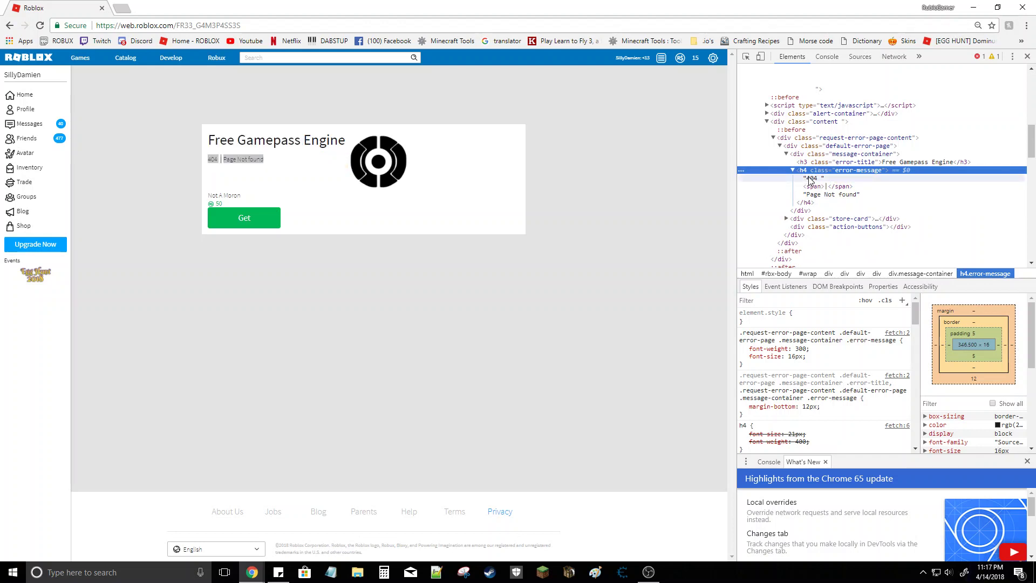
pyautogui.doubleClick(811, 178)
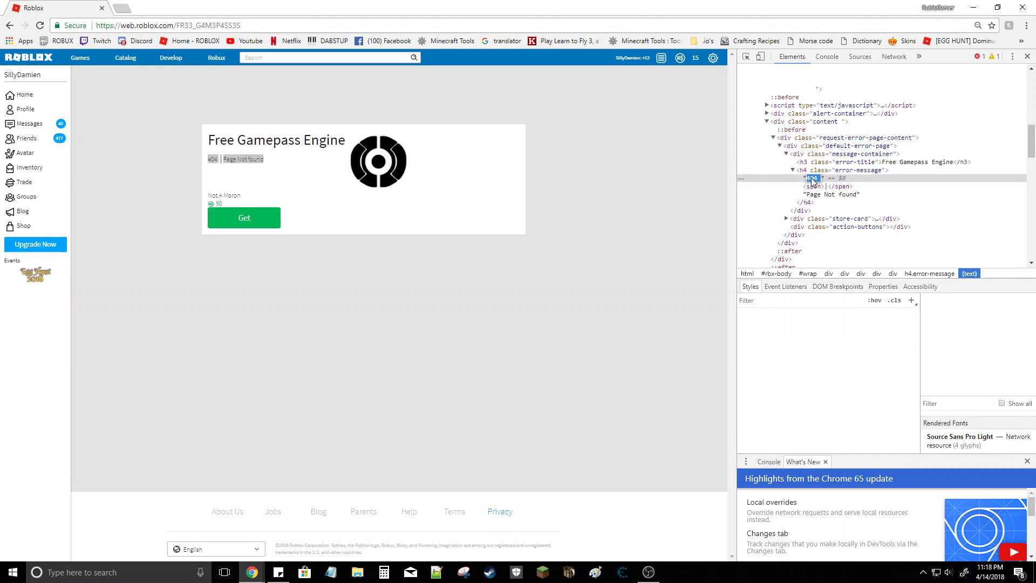
pyautogui.press('BackSpace')
pyautogui.press('Return')
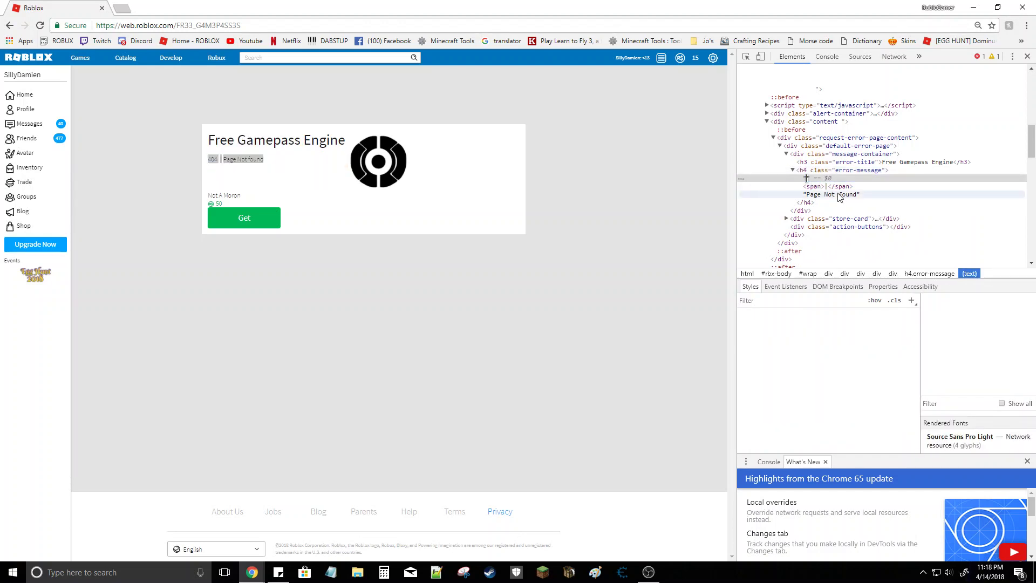
# Put the subtitle's 'Page Not found' text node into edit mode
pyautogui.doubleClick(829, 187)
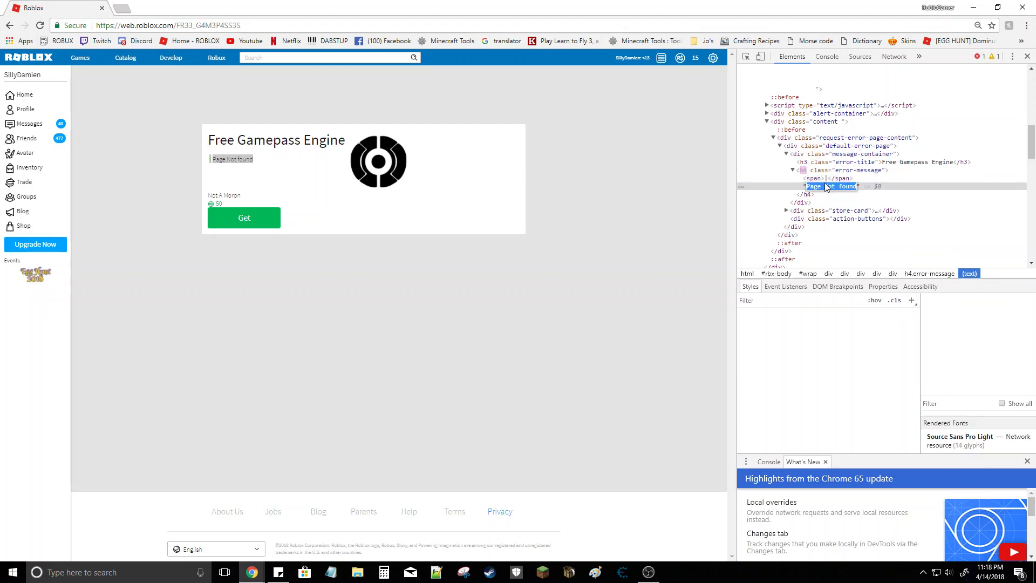
pyautogui.click(826, 179)
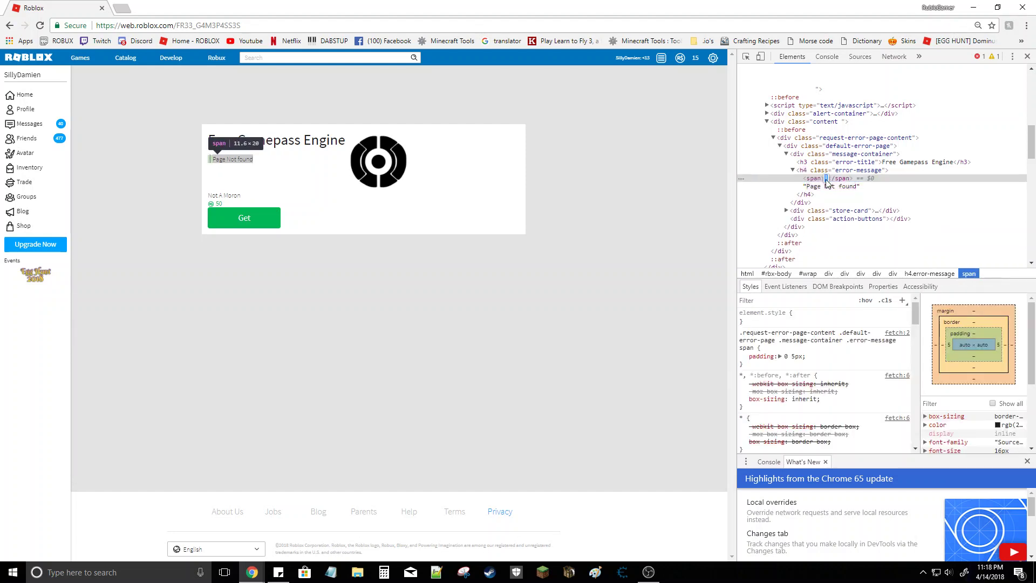
pyautogui.doubleClick(840, 186)
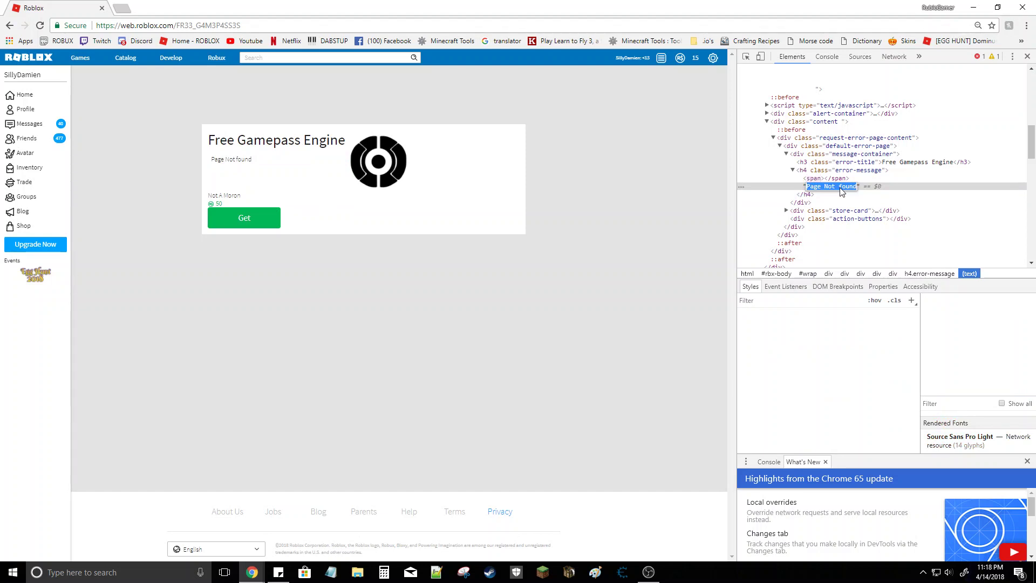
# Retype the subtitle as '<span>Gamepass_[INSERT_GAMEPASS_HERE]_Pay_None' and commit the edit
pyautogui.write('<span>Gamepass')
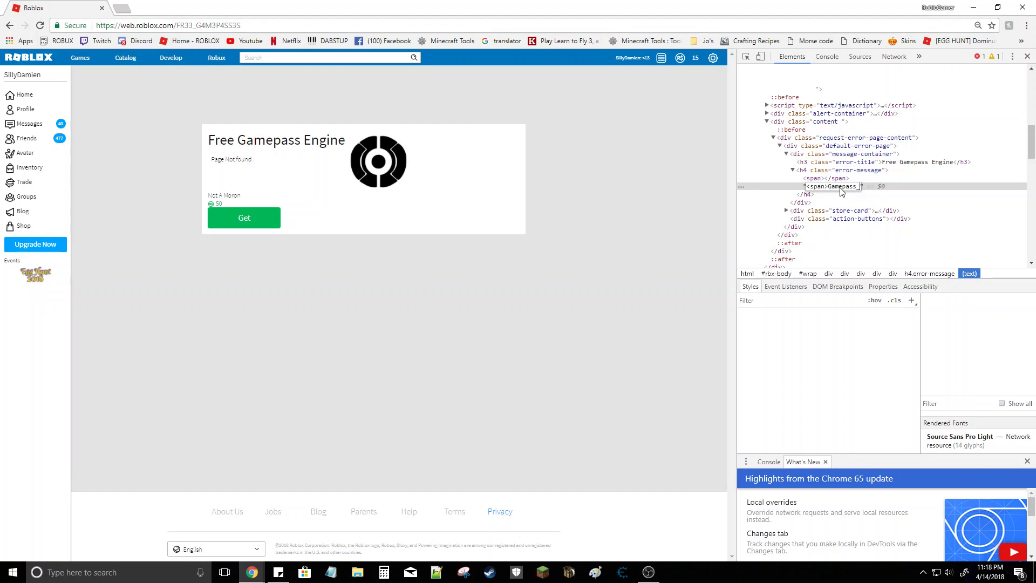
pyautogui.write('[INSERT_GAMEPAS')
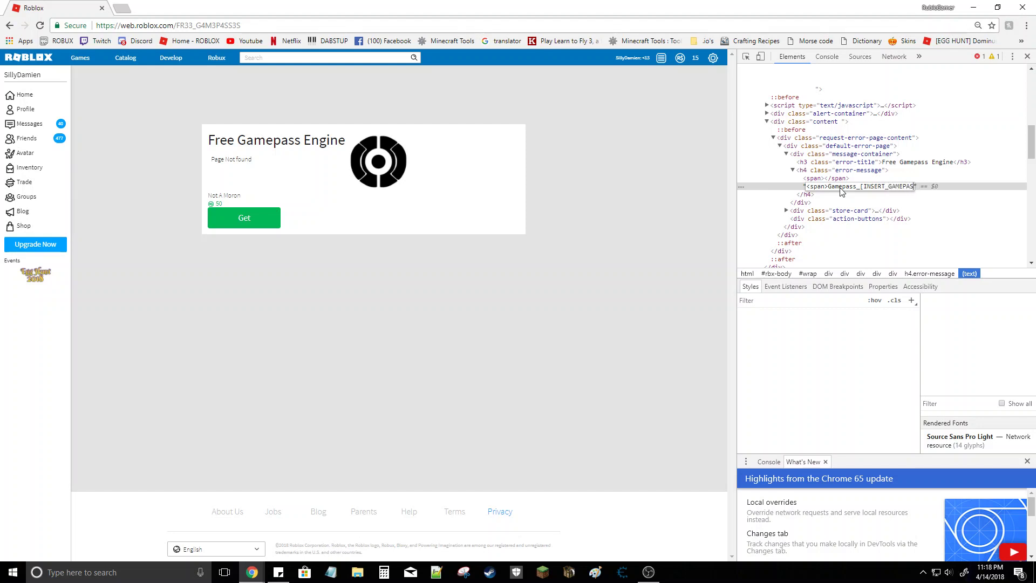
pyautogui.write('S_HERE]_Pay_None')
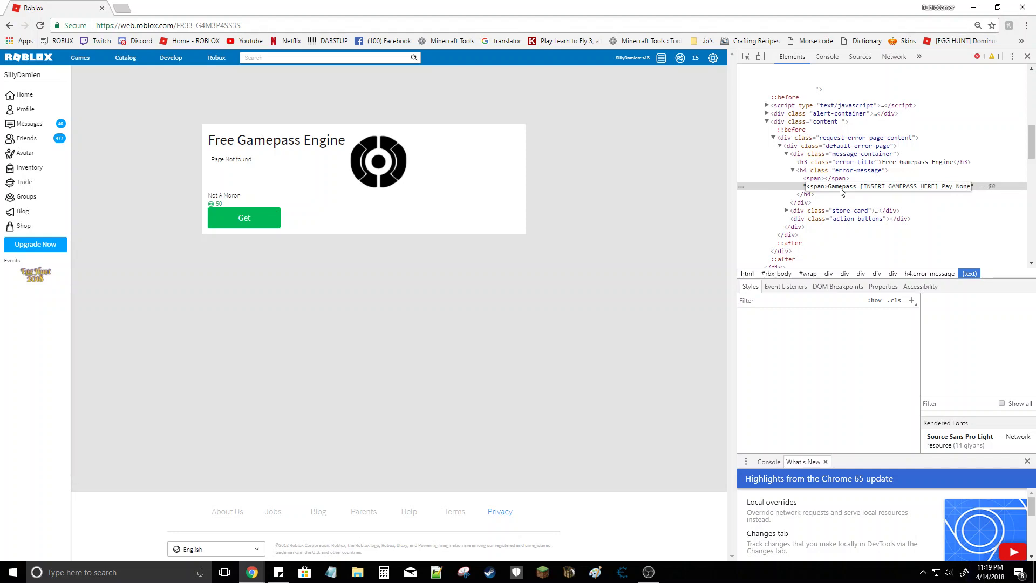
pyautogui.click(648, 229)
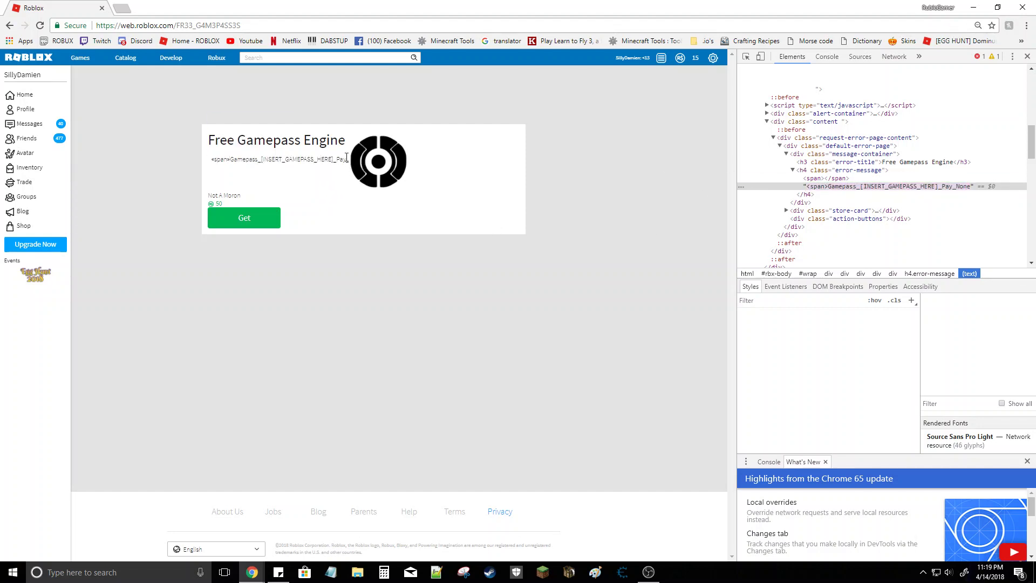
# Select the new message line on the card to check it, then deselect
pyautogui.tripleClick(205, 162)
pyautogui.click(202, 166)
pyautogui.tripleClick(215, 153)
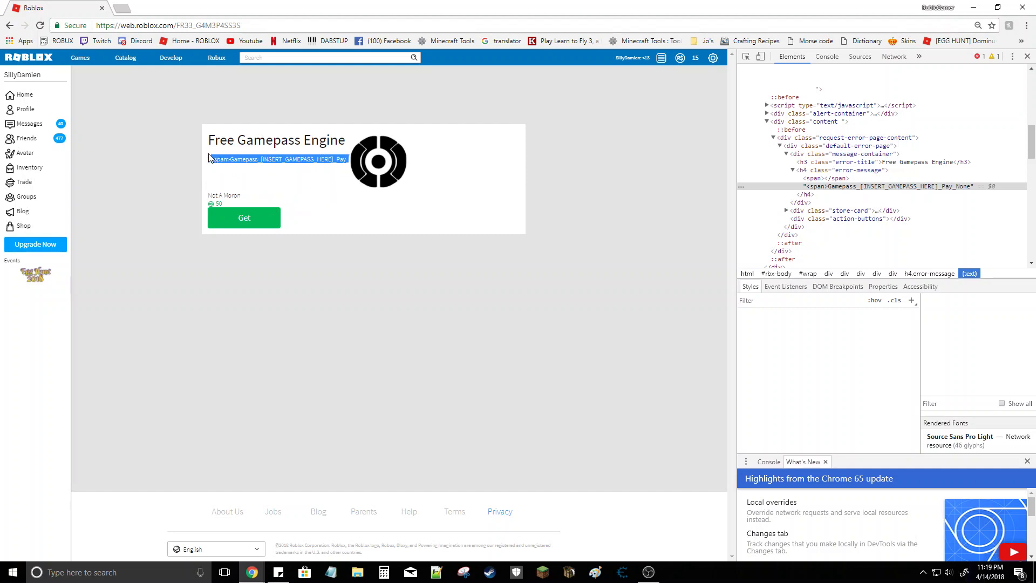
pyautogui.click(292, 202)
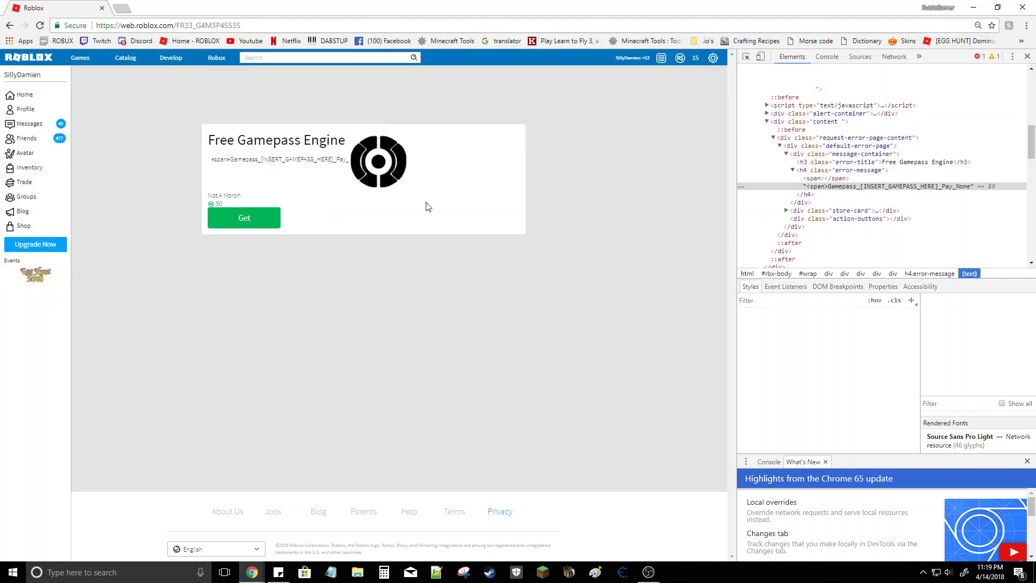
# Inspect the 50 Robux price and delete its store-card-price element from the card
pyautogui.click(1028, 56)
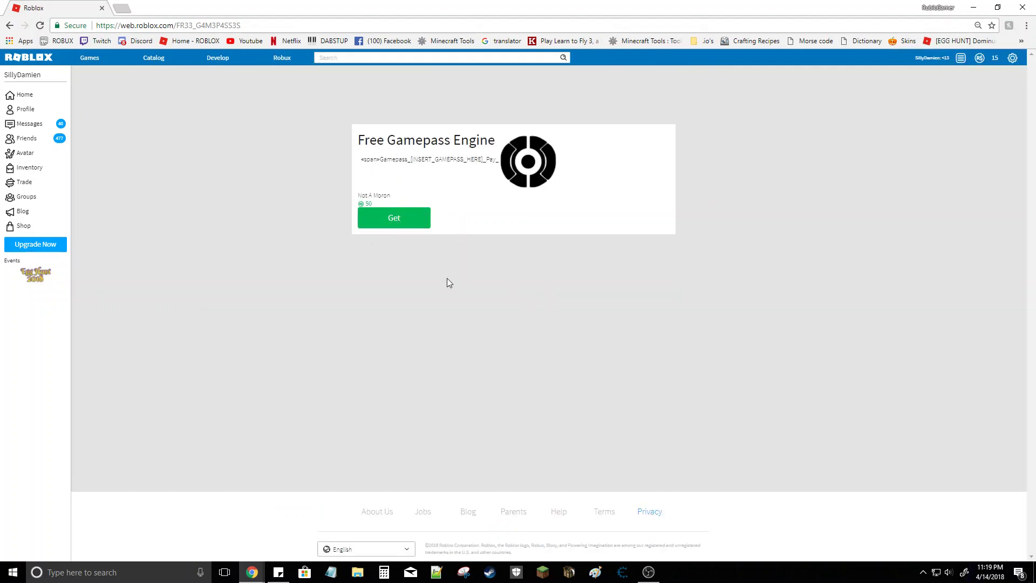
pyautogui.doubleClick(368, 203)
pyautogui.rightClick(369, 204)
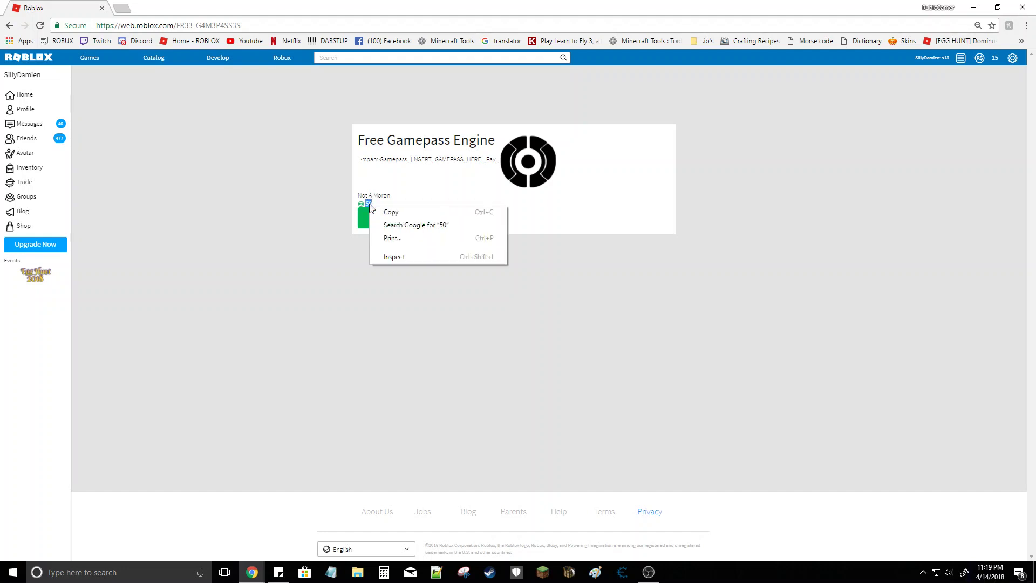
pyautogui.click(390, 258)
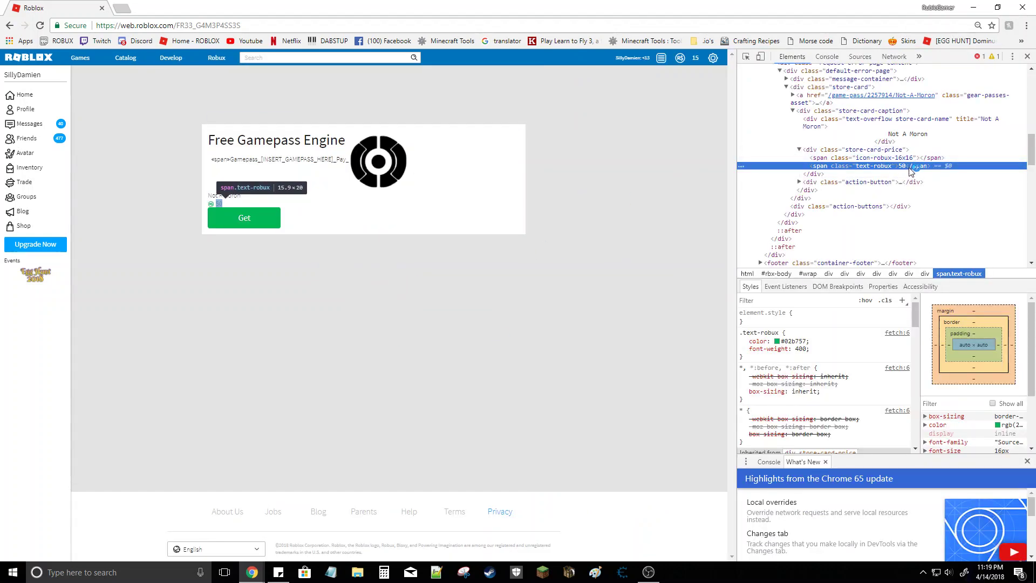
pyautogui.doubleClick(901, 166)
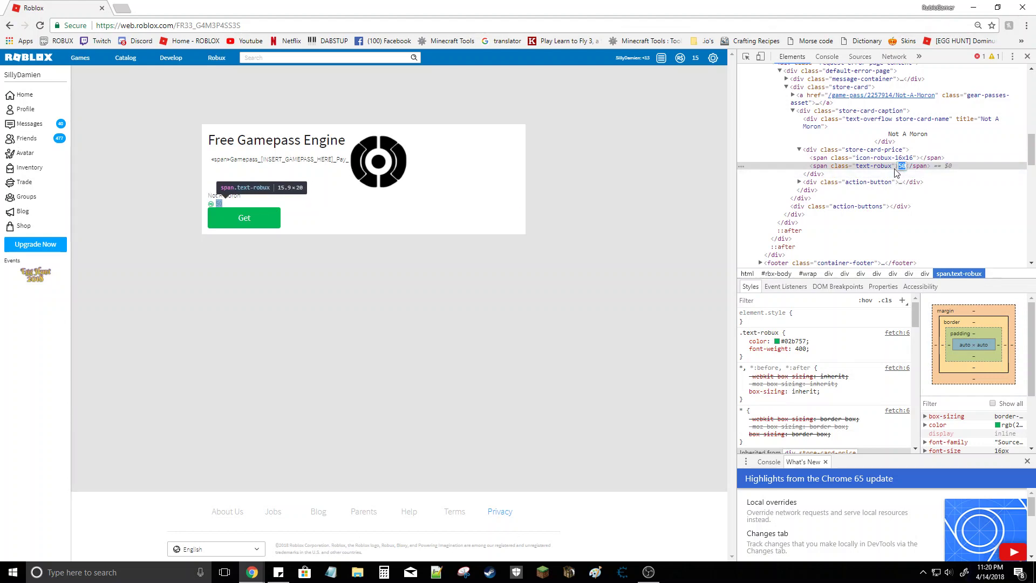
pyautogui.click(831, 154)
pyautogui.rightClick(831, 152)
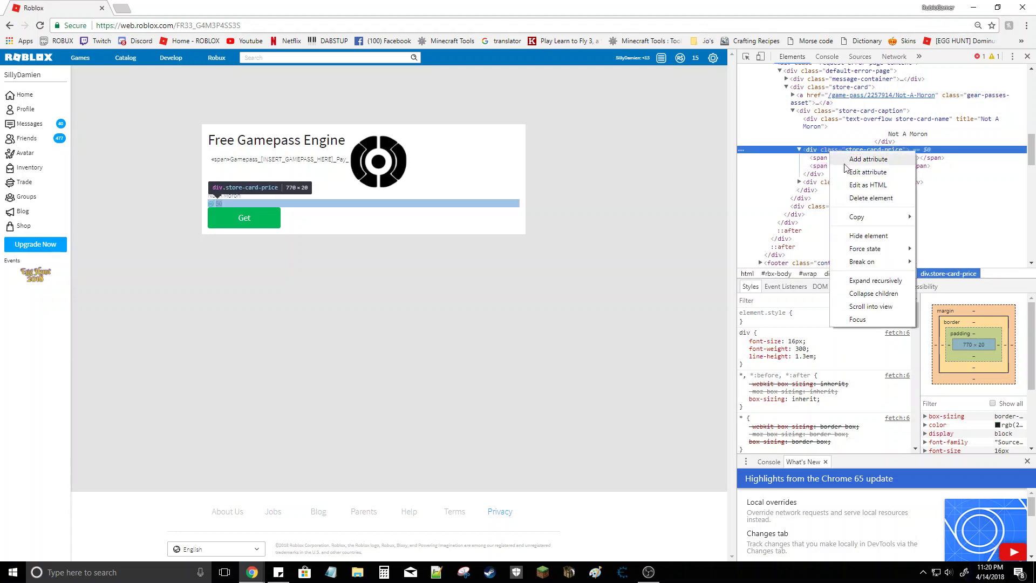
pyautogui.click(864, 199)
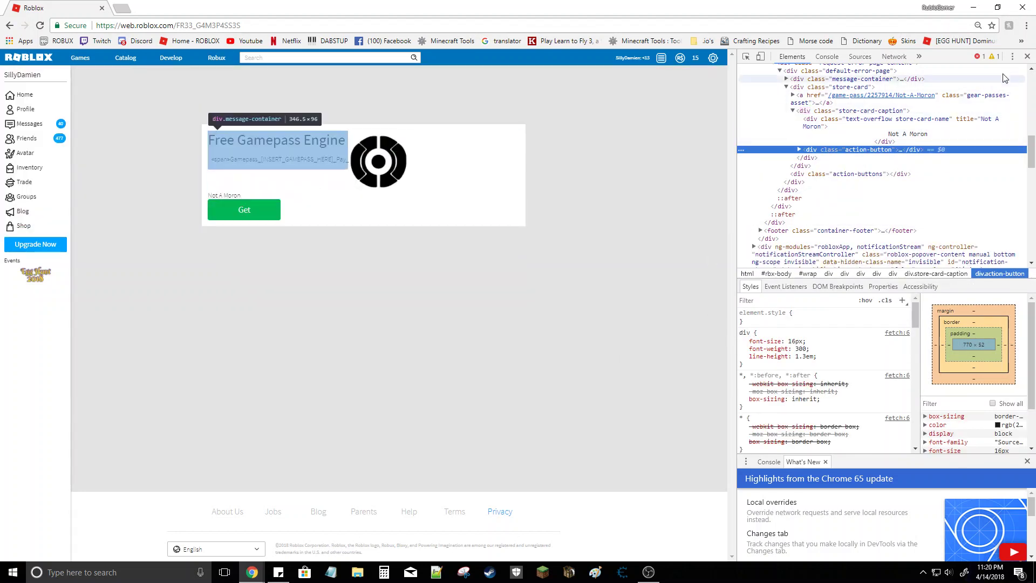
# Close DevTools and inspect the Not A Moron item name
pyautogui.click(1026, 58)
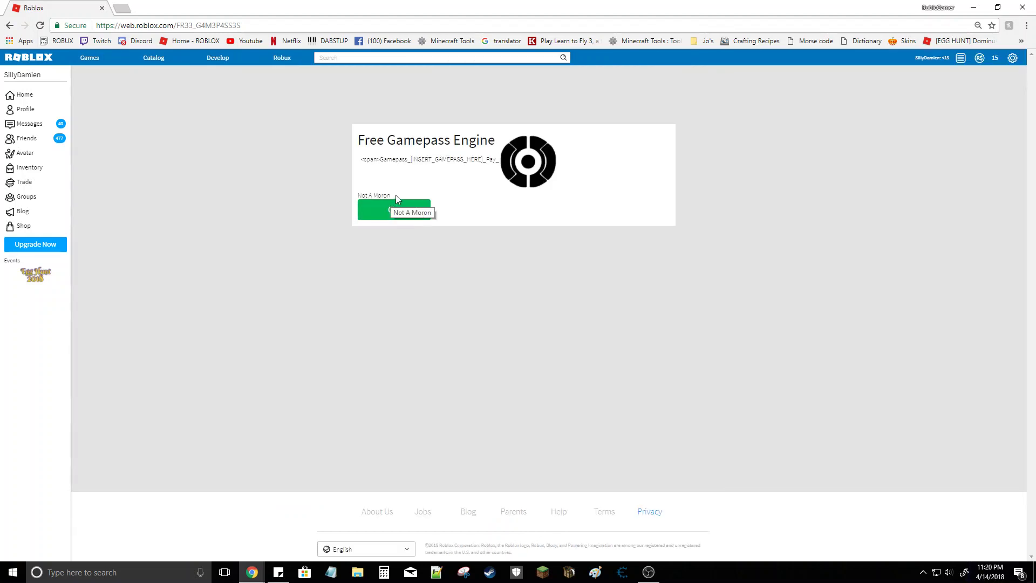
pyautogui.moveTo(392, 193); pyautogui.dragTo(357, 195)
pyautogui.rightClick(362, 195)
pyautogui.click(398, 246)
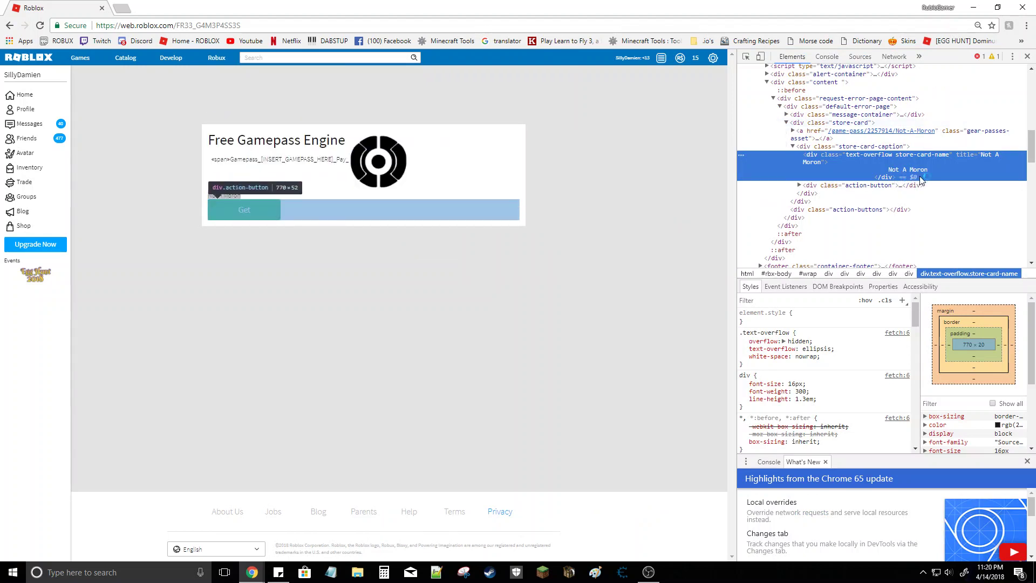
# Change the store-card-name text to 'Free Gamepass {INSERT} [Not A Moron]' and close DevTools
pyautogui.doubleClick(917, 170)
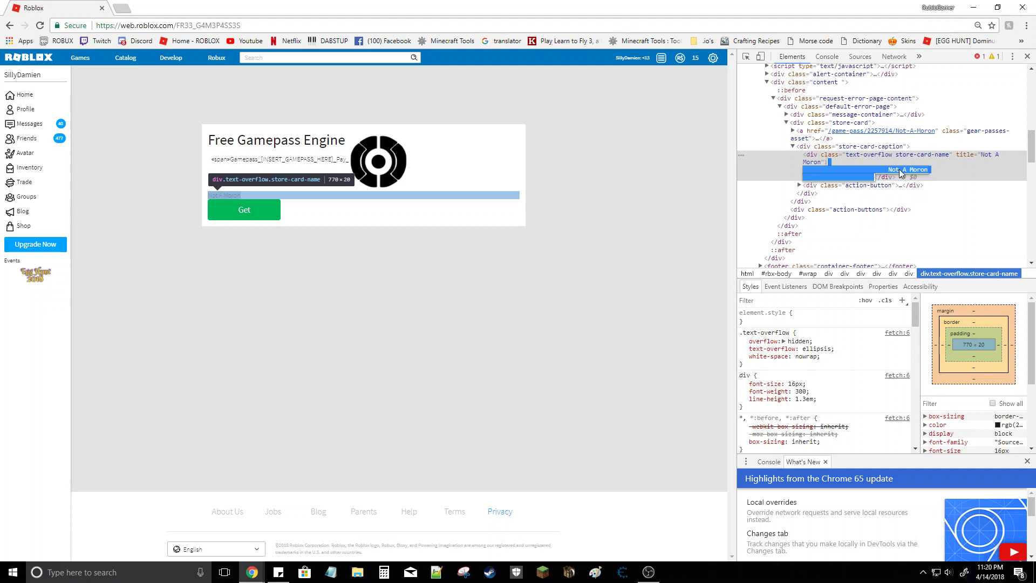
pyautogui.write('0')
pyautogui.press('BackSpace')
pyautogui.write('Free')
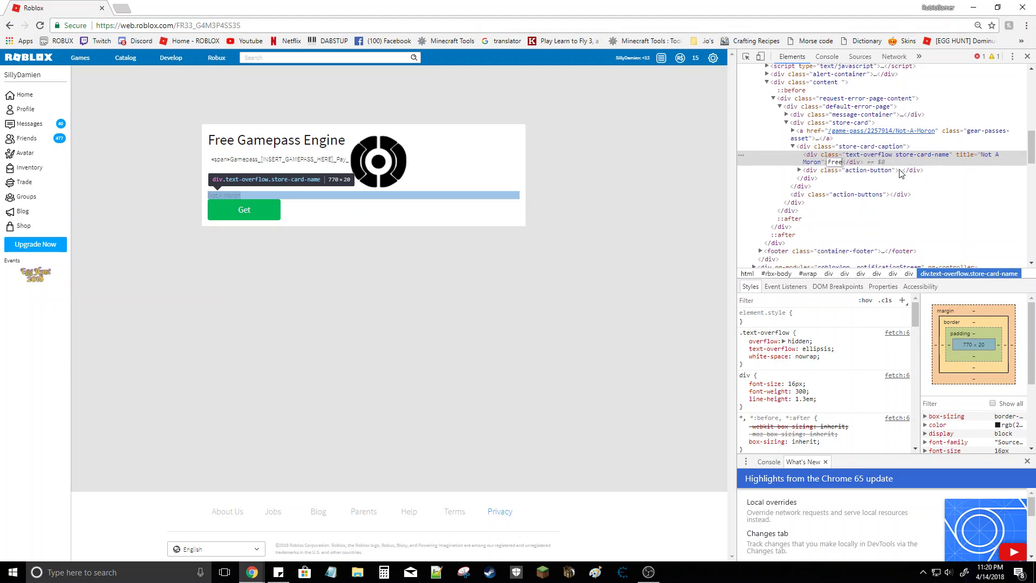
pyautogui.write(' Game')
pyautogui.write('pass (')
pyautogui.write('In')
pyautogui.write('SER')
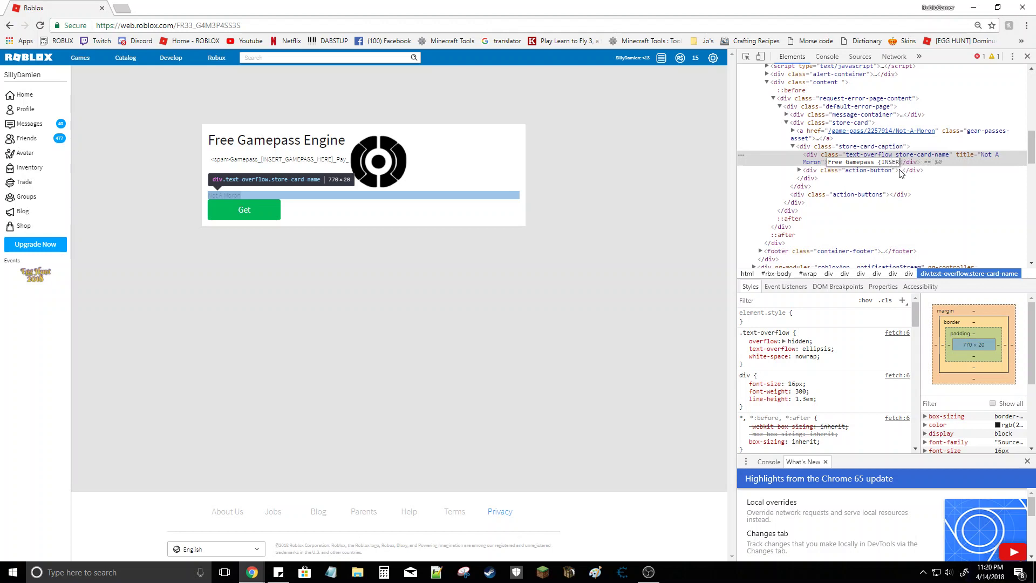
pyautogui.write('T} [')
pyautogui.write('Not A Moron')
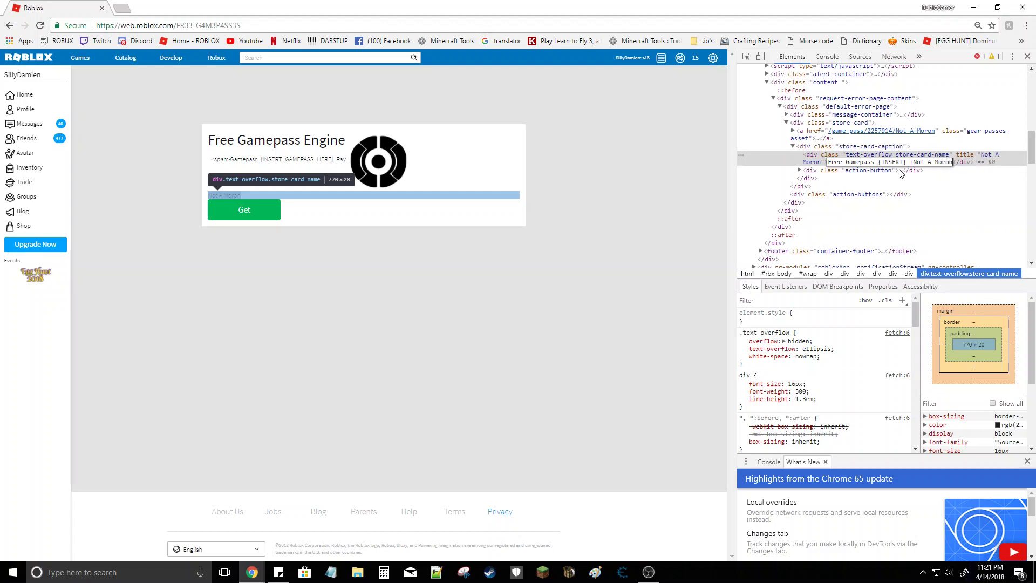
pyautogui.write(']')
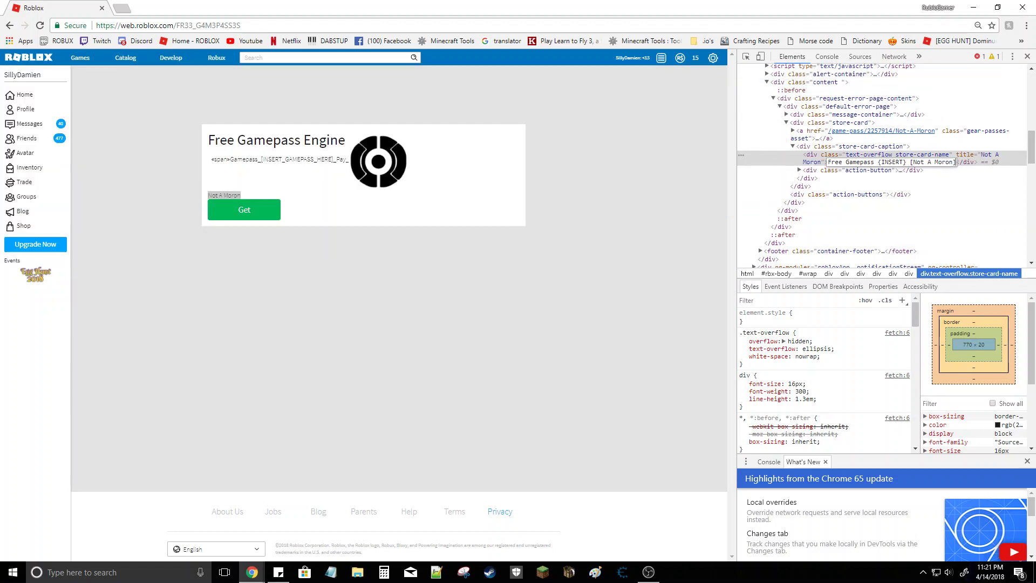
pyautogui.click(1027, 57)
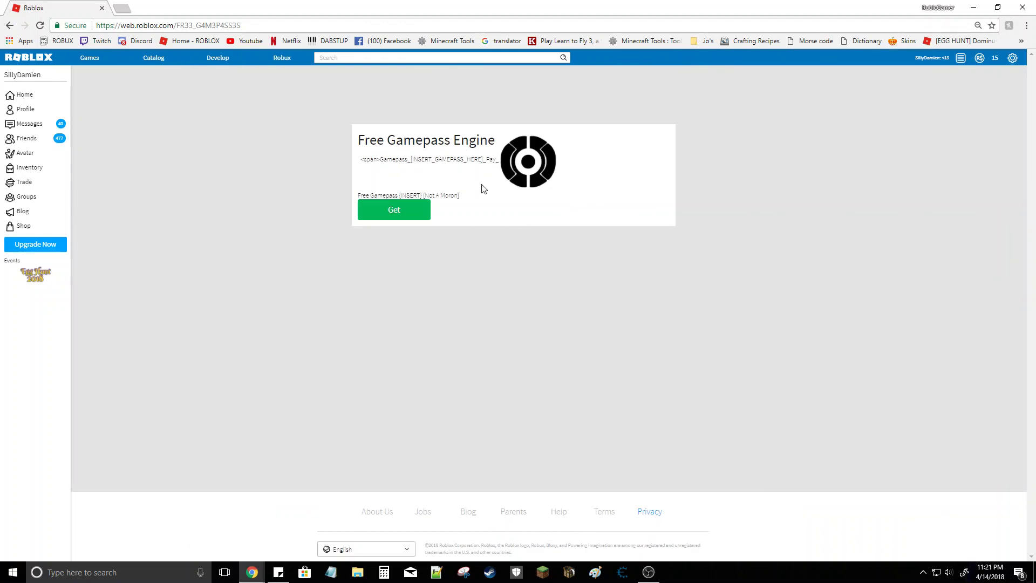
# Test the card's green Get button, then reload with F5 to reach the Roblox home page
pyautogui.moveTo(438, 189); pyautogui.dragTo(690, 173)
pyautogui.click(721, 237)
pyautogui.click(394, 218)
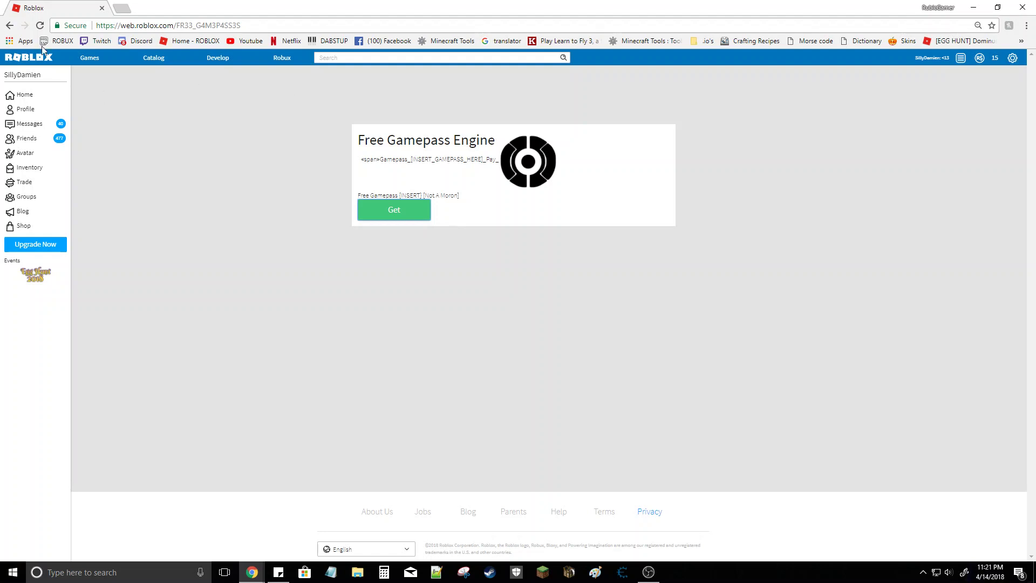
pyautogui.press('F5')
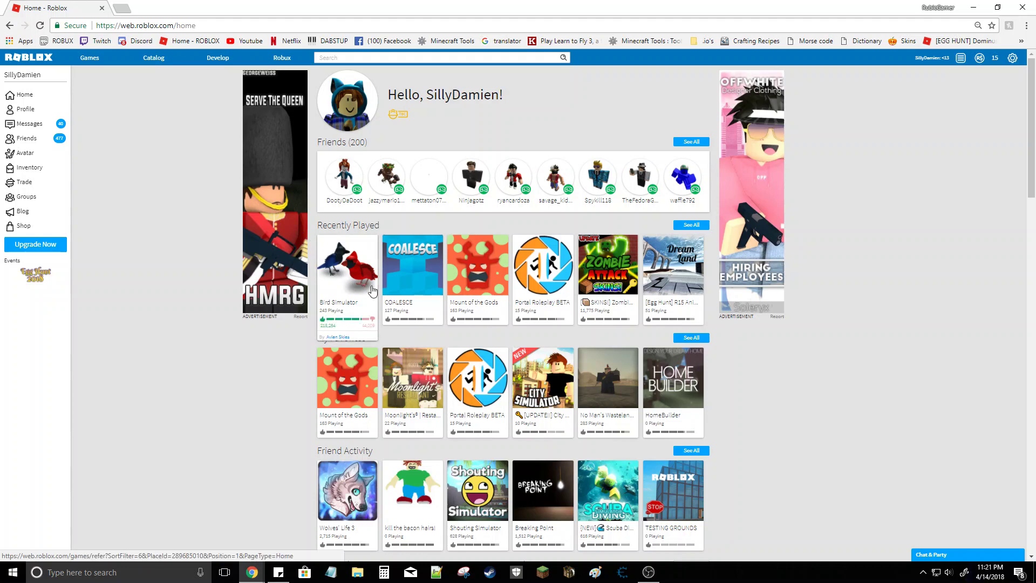
# Open the Portal Roleplay BETA store and review its passes, including the Owned Not A Moron pass
pyautogui.click(551, 277)
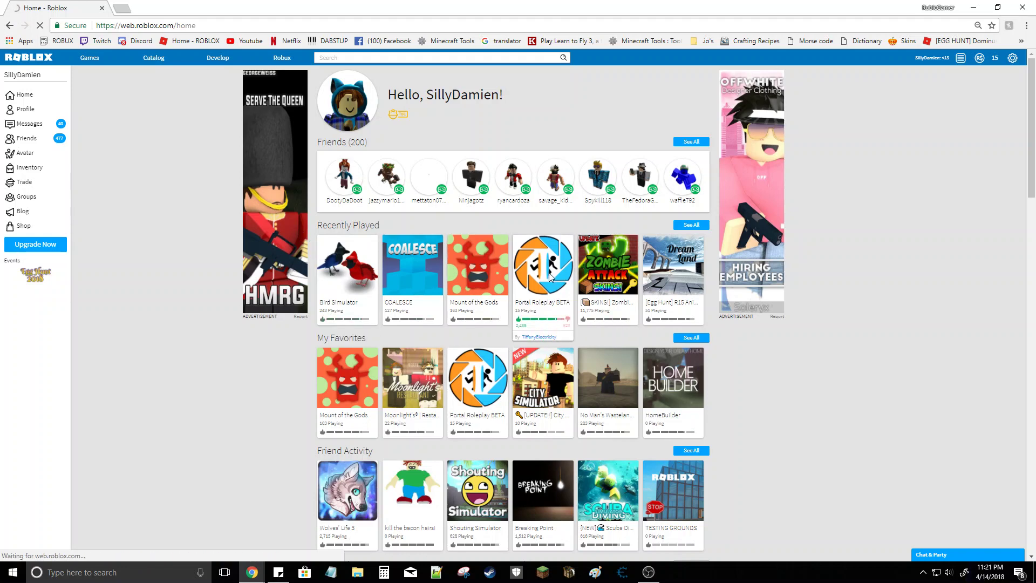
pyautogui.click(425, 283)
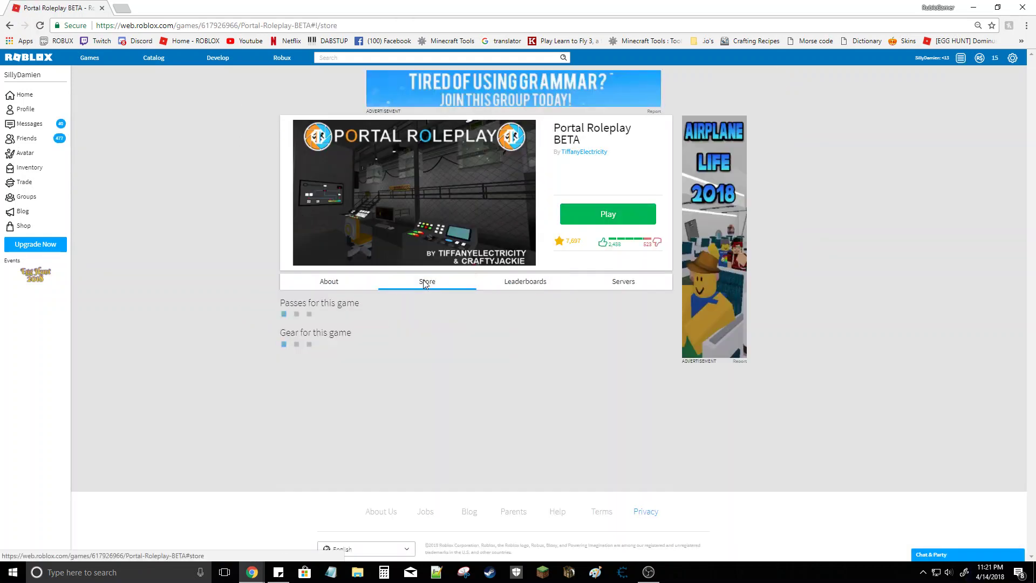
pyautogui.moveTo(238, 301); pyautogui.dragTo(312, 336)
pyautogui.click(312, 335)
pyautogui.moveTo(330, 398); pyautogui.dragTo(292, 402)
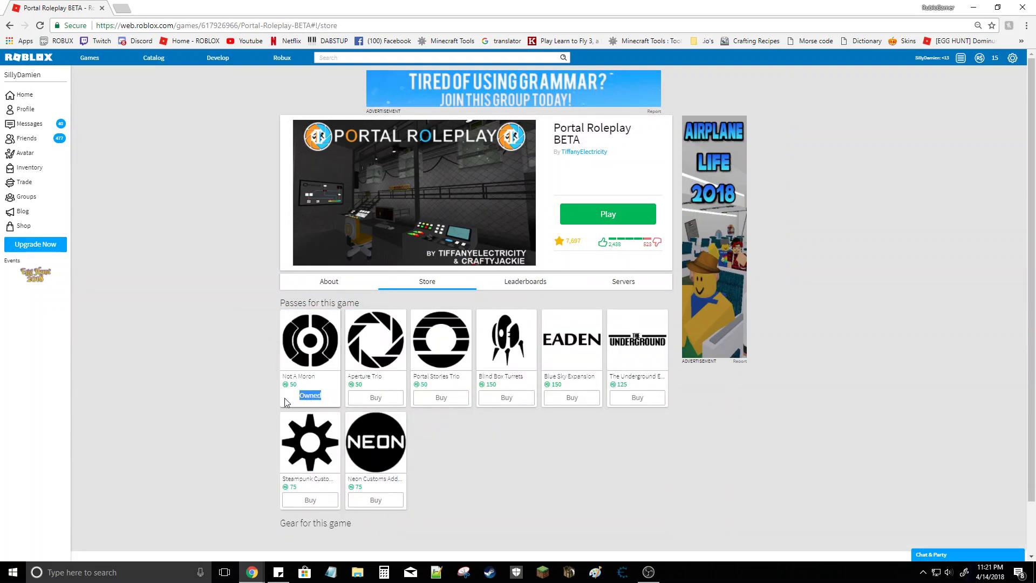
pyautogui.click(245, 377)
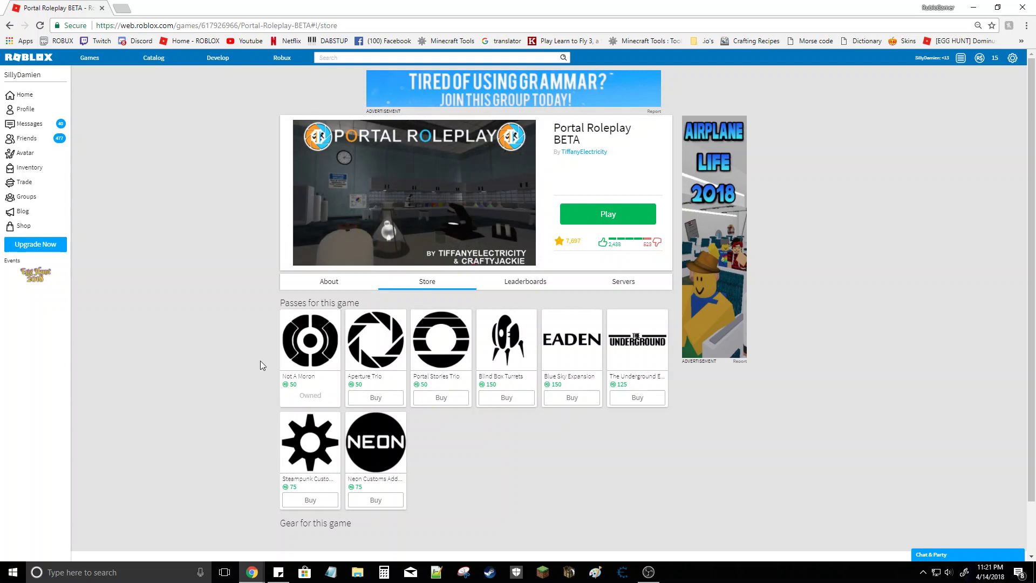
pyautogui.moveTo(227, 359); pyautogui.dragTo(302, 334)
pyautogui.click(222, 322)
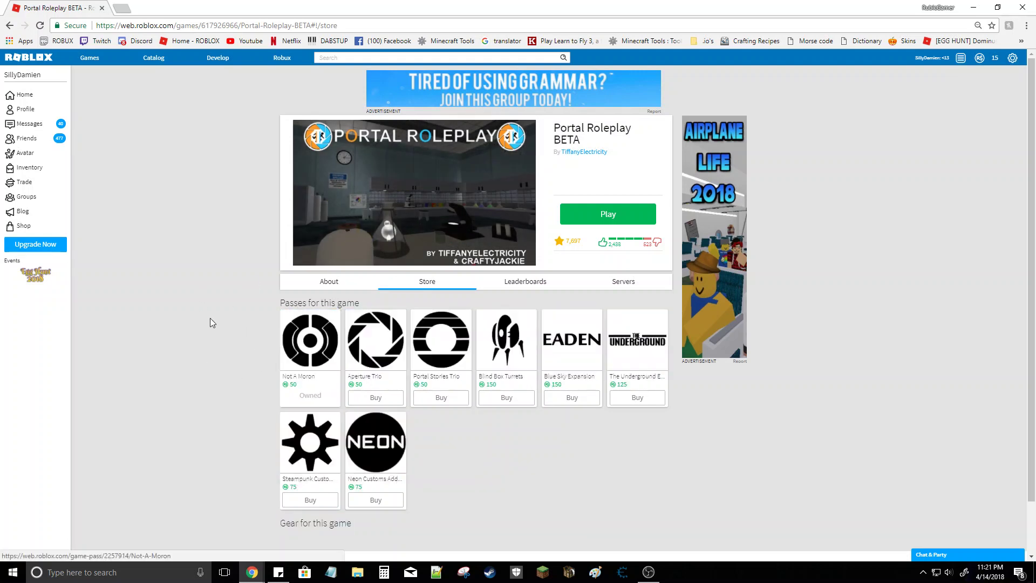
# Check the account's Robux balance dropdown, then look over the store page content
pyautogui.click(981, 58)
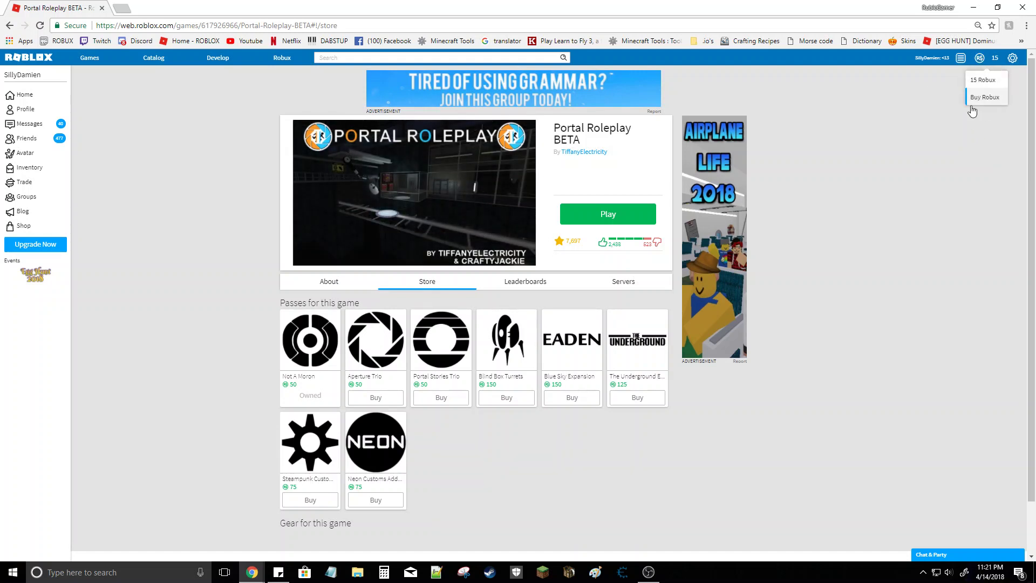
pyautogui.click(964, 80)
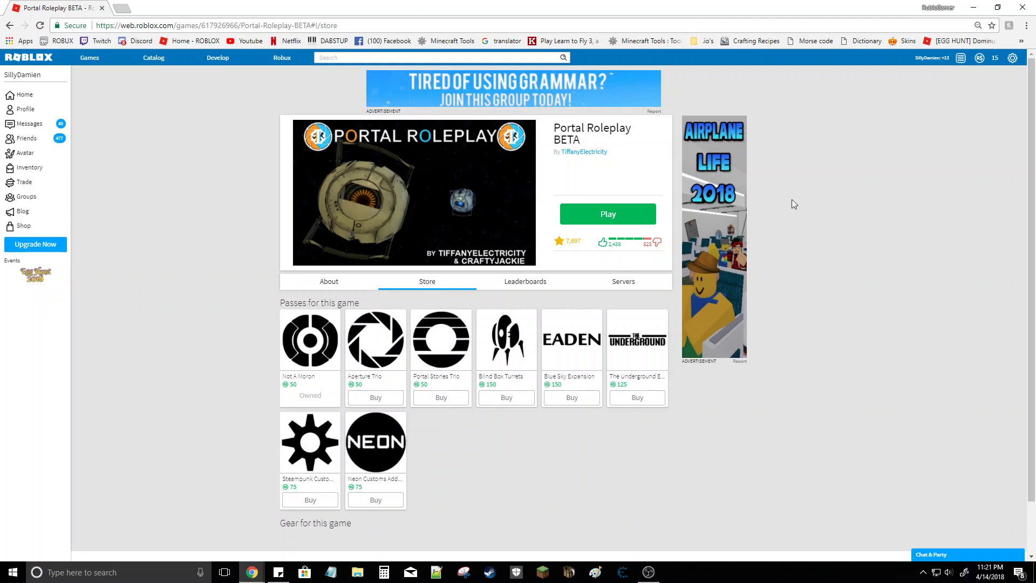
pyautogui.moveTo(777, 448); pyautogui.dragTo(2, 283)
pyautogui.click(99, 291)
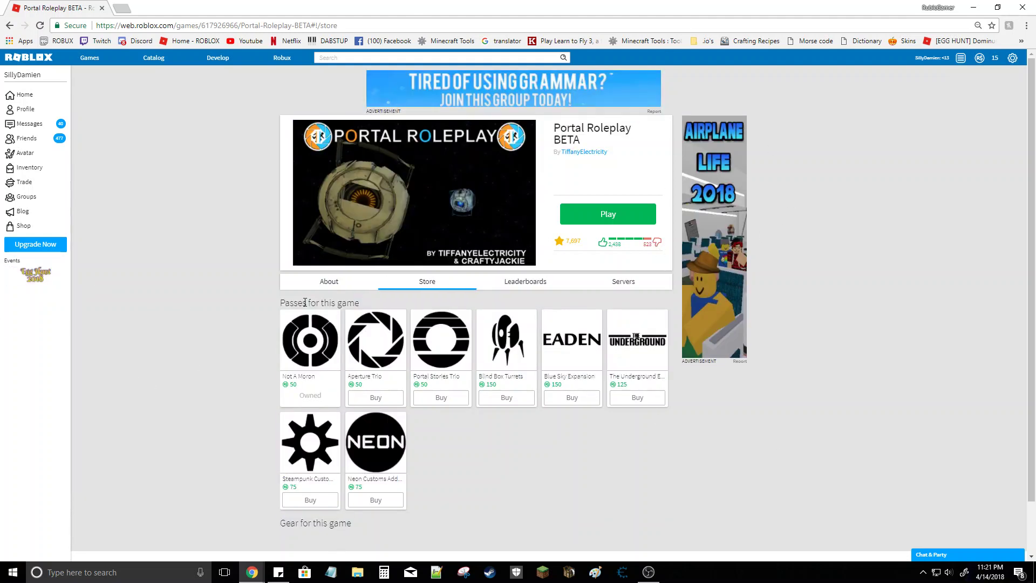